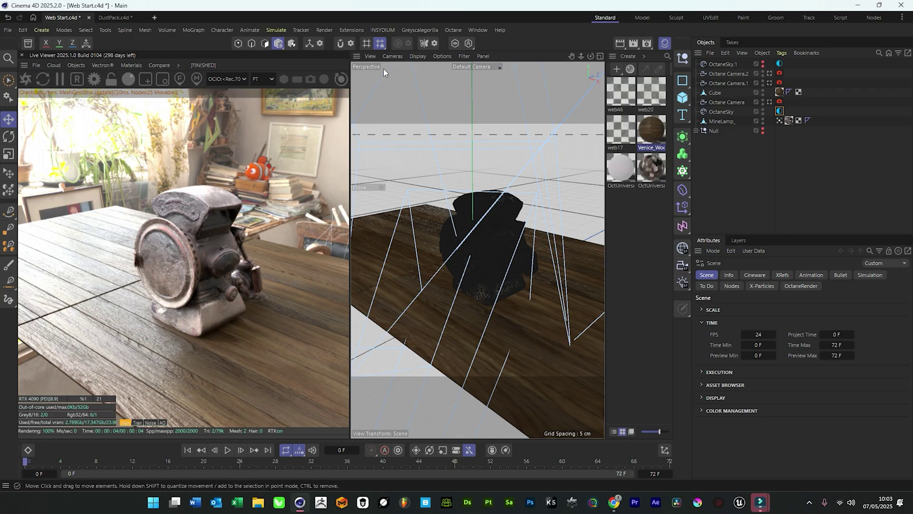
Open the ColorCorrection shader in the roughness channel of the Venice Wood material used on the table
left_click_drag(591, 56, 557, 56)
left_click_drag(528, 162, 518, 135)
left_click(591, 56)
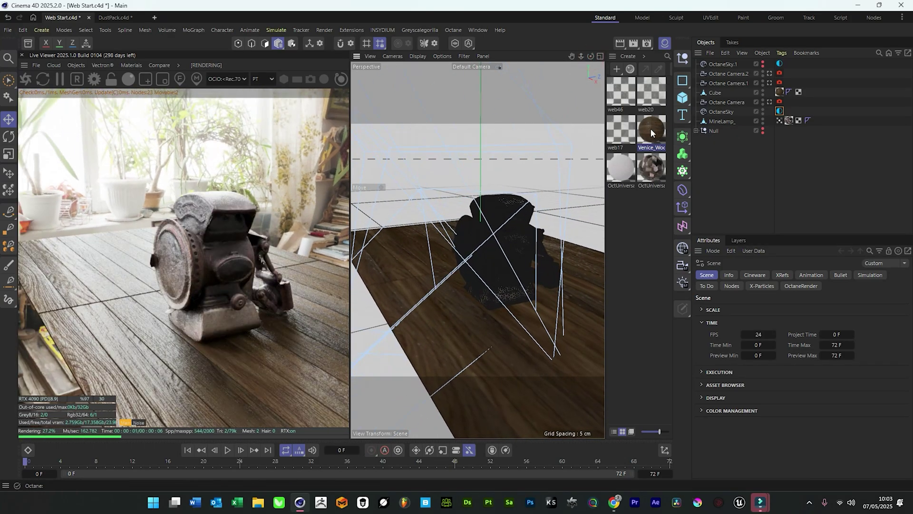
scroll(479, 270, "up", 6)
scroll(475, 237, "down", 2)
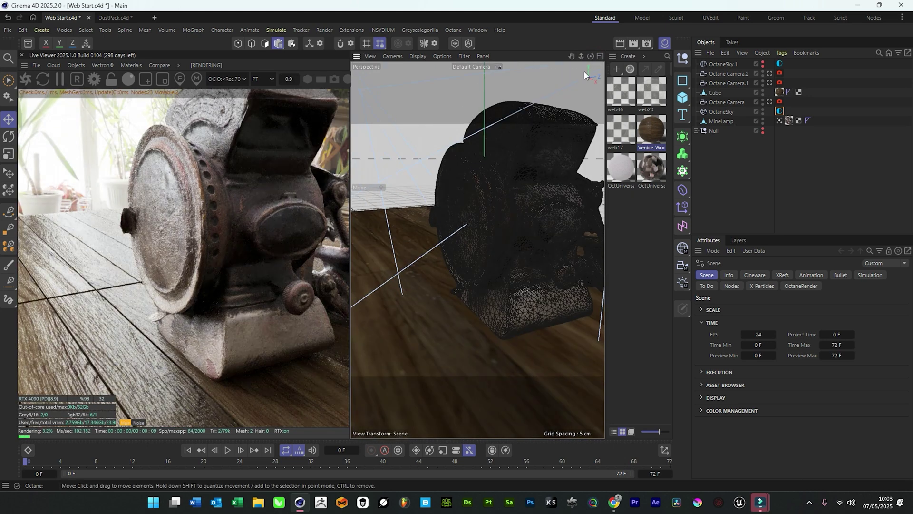
left_click_drag(572, 56, 610, 71)
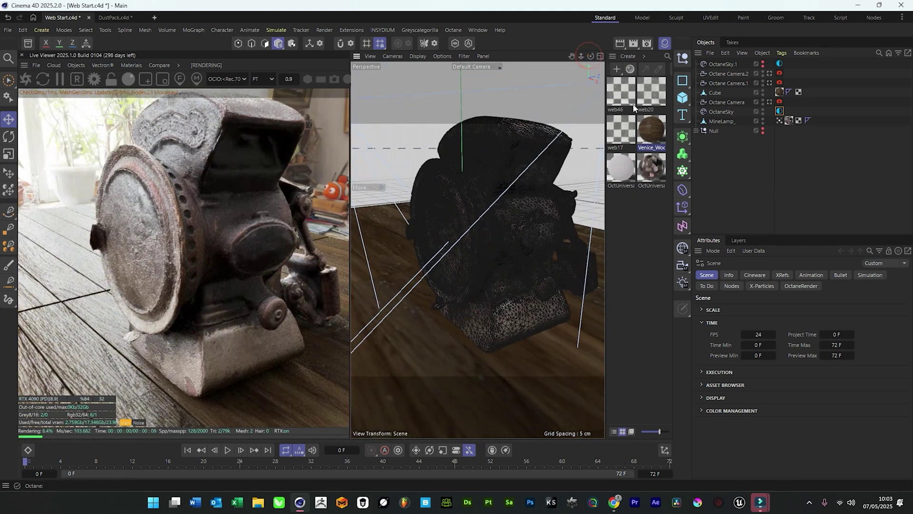
left_click(652, 123)
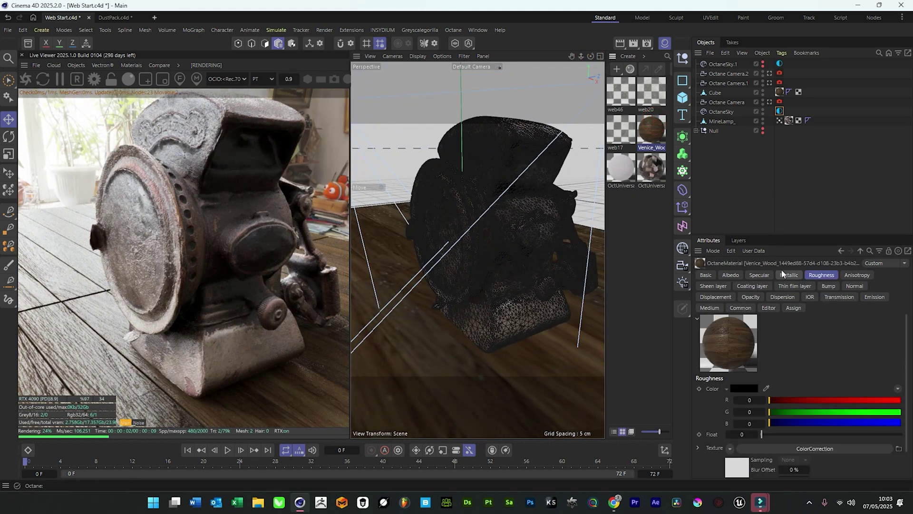
scroll(800, 442, "down", 1)
left_click(815, 425)
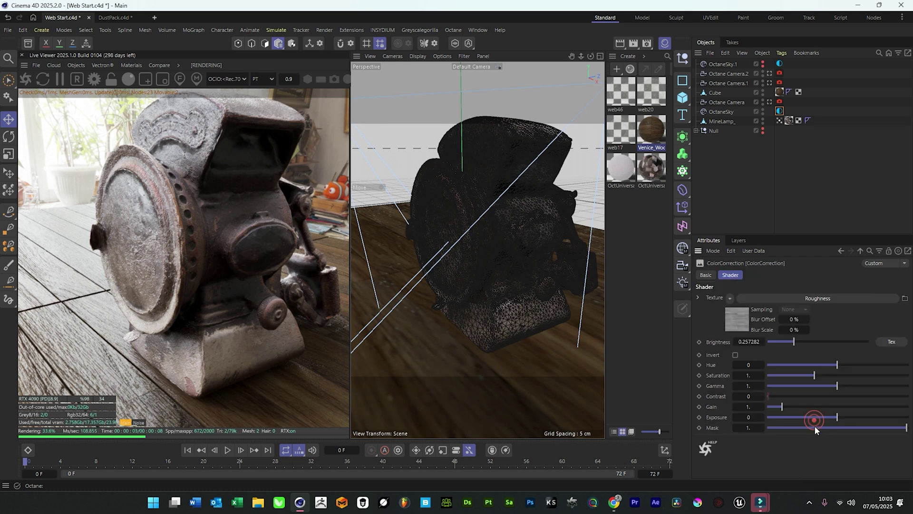
Try brightness values of 2, 1 and 1.5 in the wood roughness colour correction
double_click(749, 341)
type("2")
key("Return")
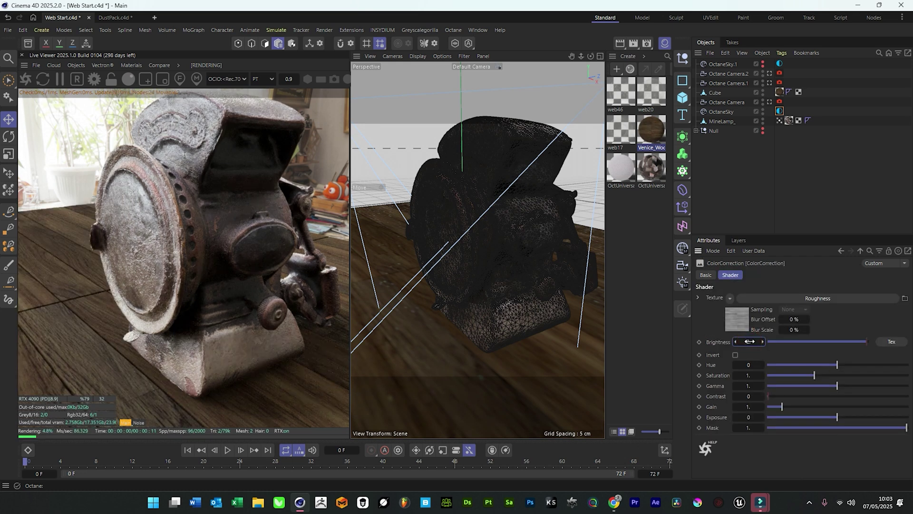
double_click(750, 342)
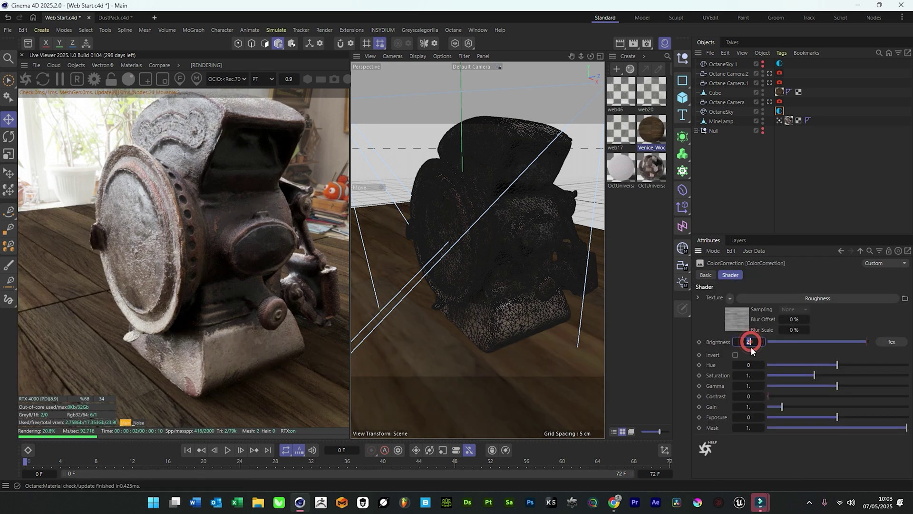
type("1")
key("Return")
left_click(750, 342)
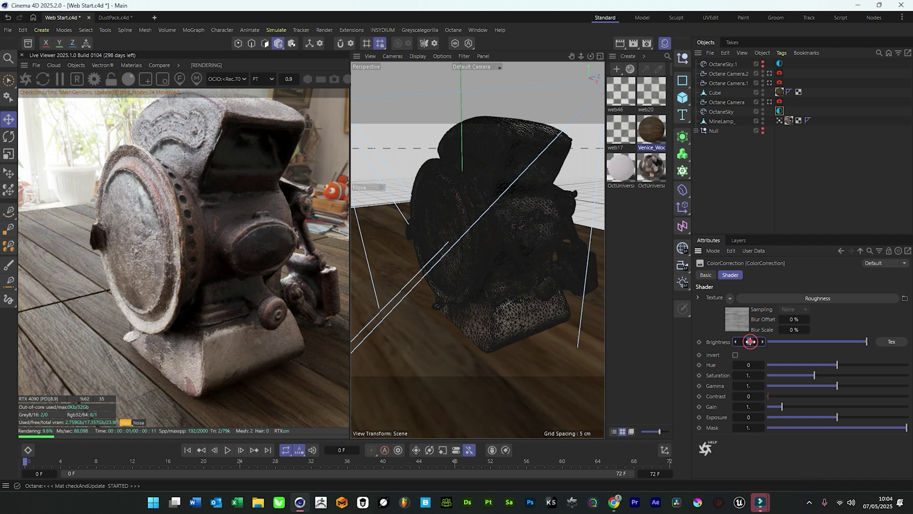
type(".5")
key("Return")
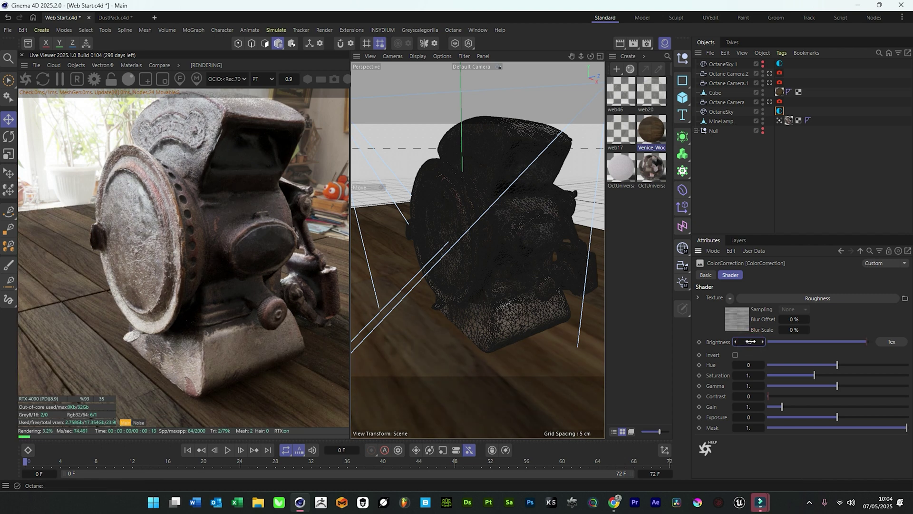
Set the brightness of the wood roughness colour correction to 1.2
left_click(750, 341)
type("1.2")
key("Return")
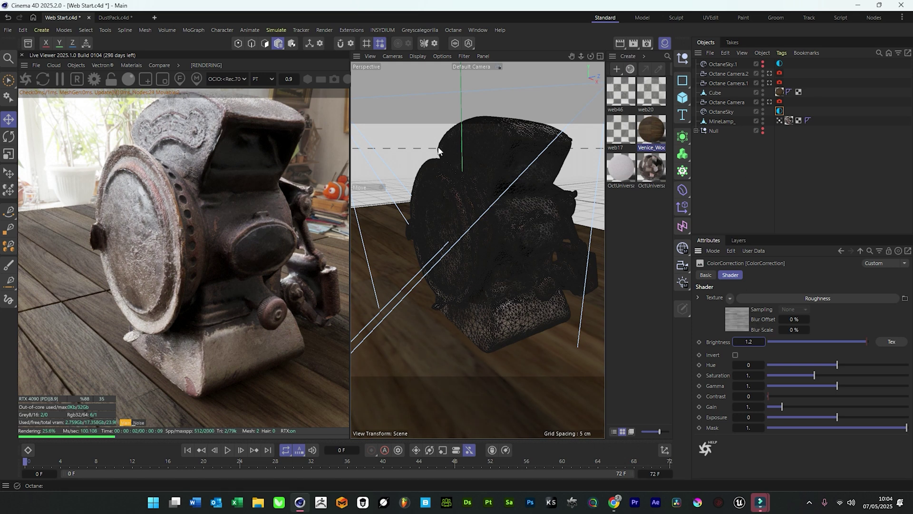
Set the specular float value of the lamp's OctUniversal1 material to 0.5
left_click(651, 167)
left_click(760, 275)
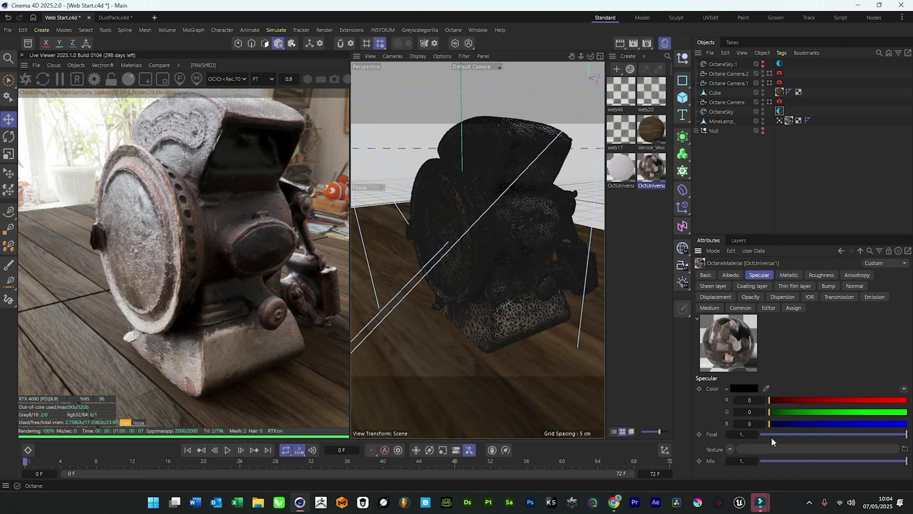
left_click(741, 433)
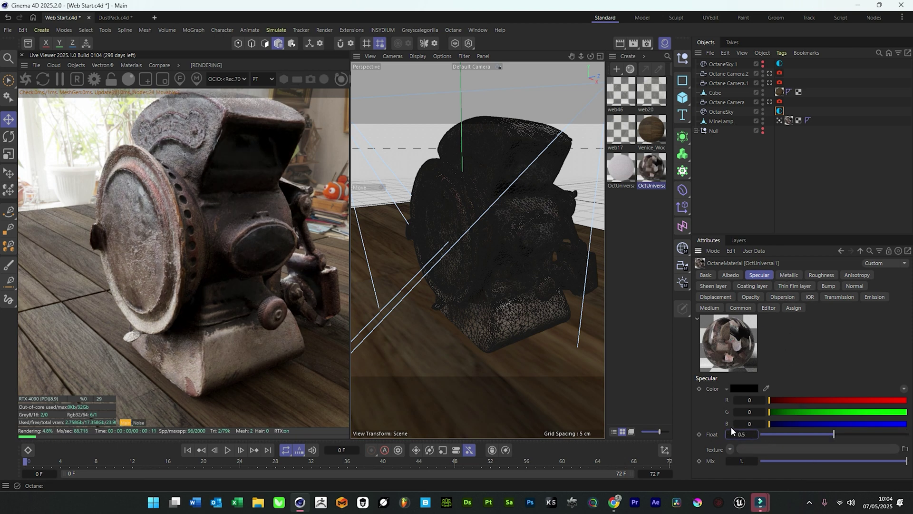
Set the power of the lamp material's MineLamp_Roughness image texture to 5
left_click(809, 274)
left_click(797, 447)
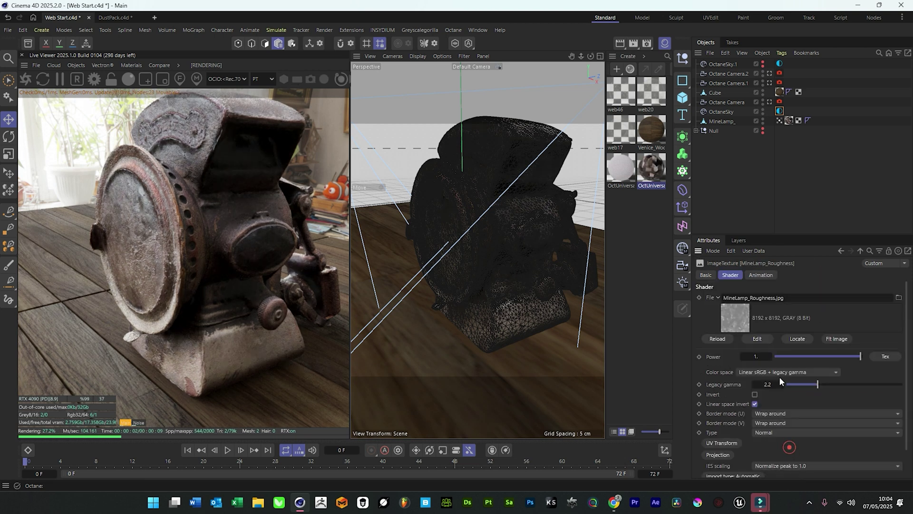
left_click(761, 358)
type("5")
key("Return")
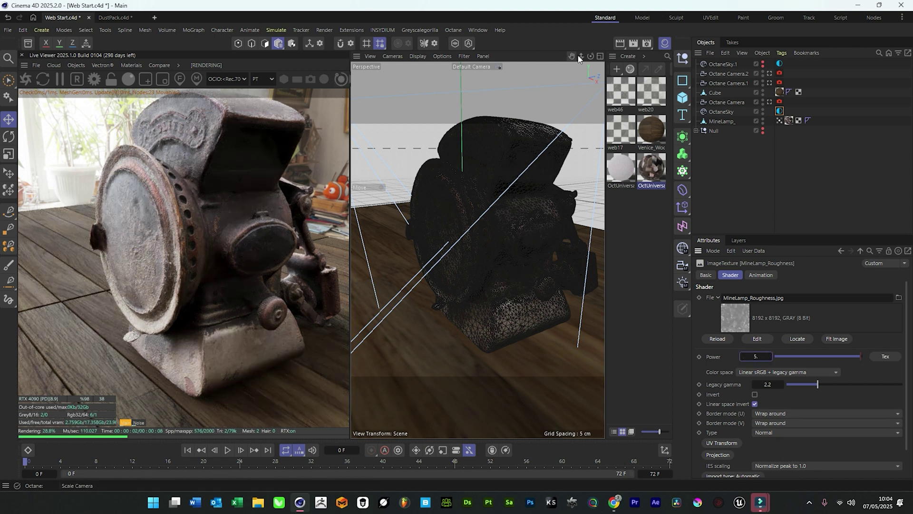
Check the lamp and table materials in the live render from wider and rotated angles
left_click_drag(579, 58, 621, 64)
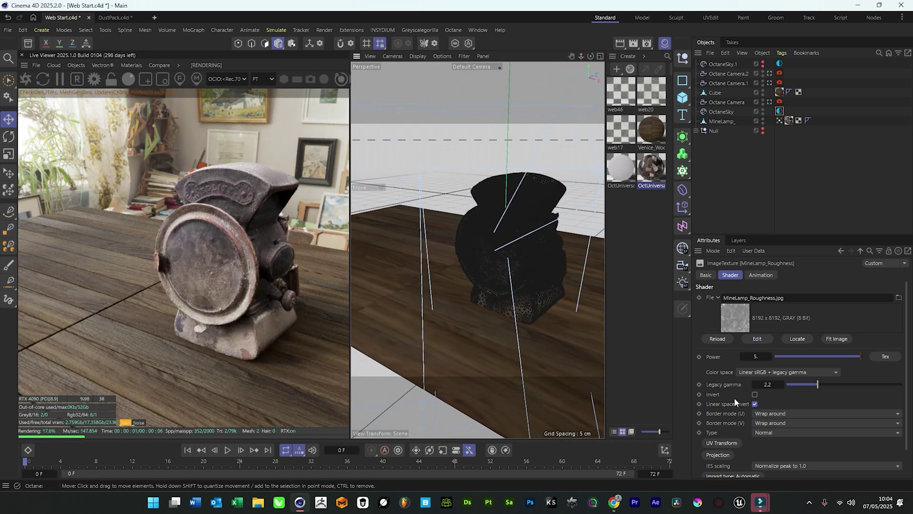
left_click(656, 167)
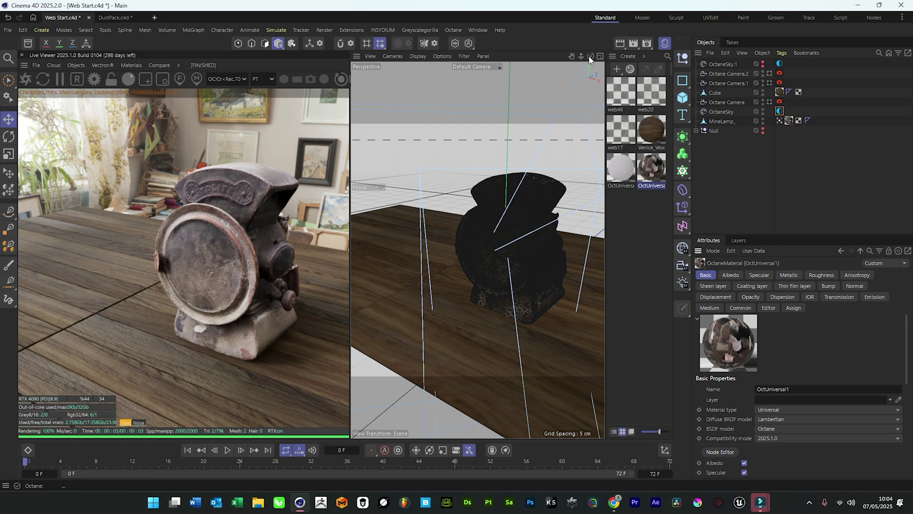
left_click_drag(590, 56, 571, 56)
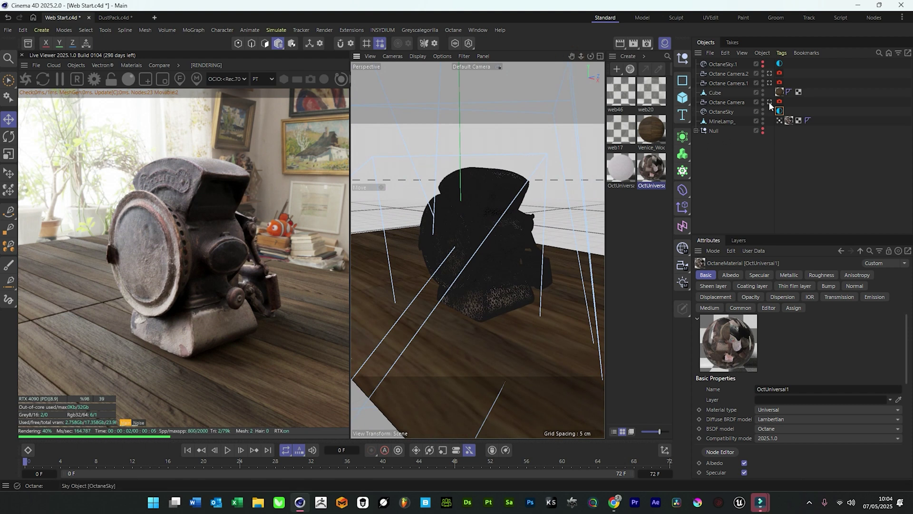
Switch to the DustPack scene and view the Dust Pack on the VFX Hut starter packs page in Chrome
left_click(112, 18)
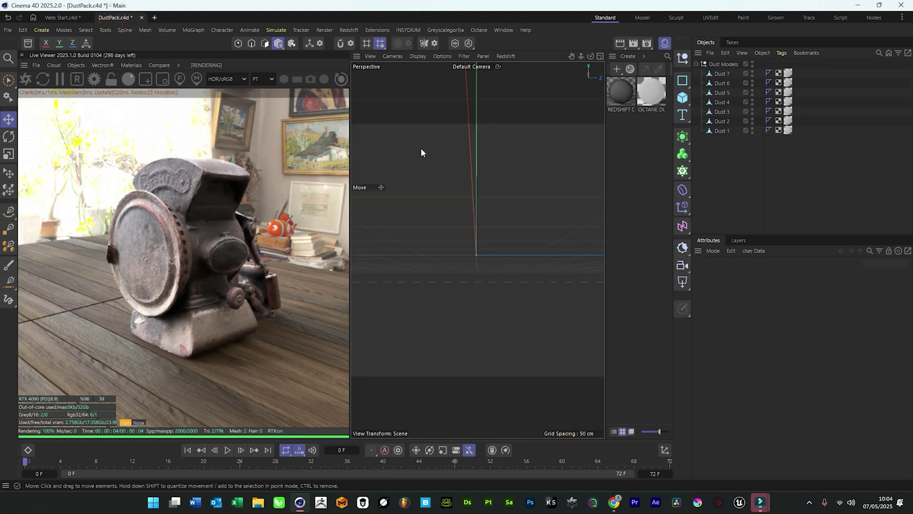
mouse_move(614, 502)
left_click(644, 460)
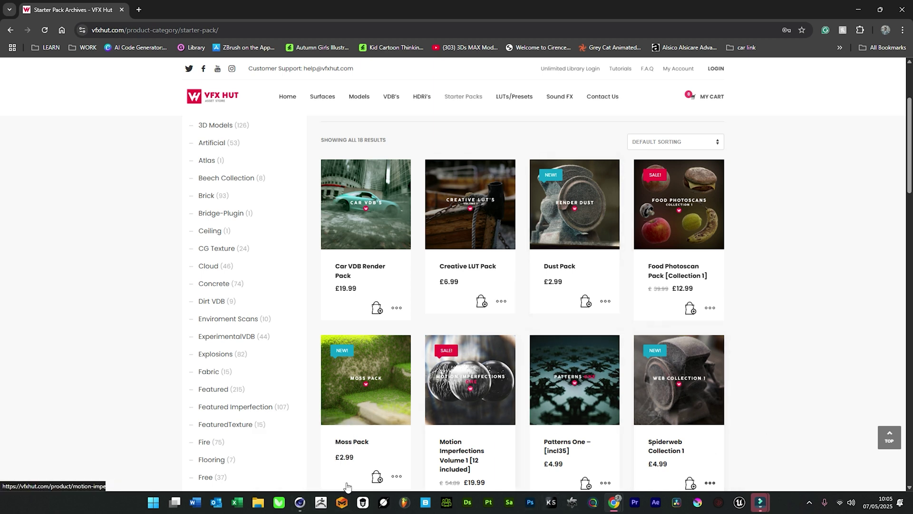
left_click(890, 4)
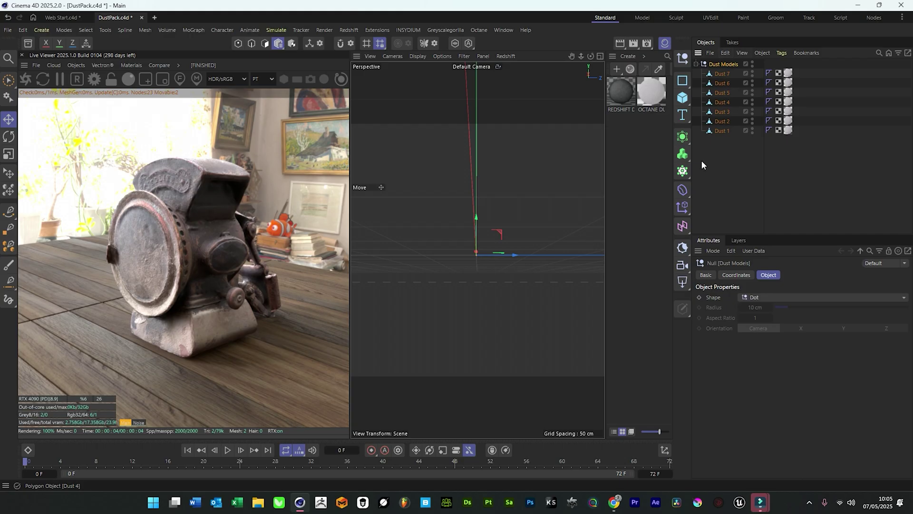
Copy the Dust Models group with all its dust objects from the DustPack scene and paste it into the Web Start scene
left_click_drag(718, 151, 726, 51)
left_click(725, 52)
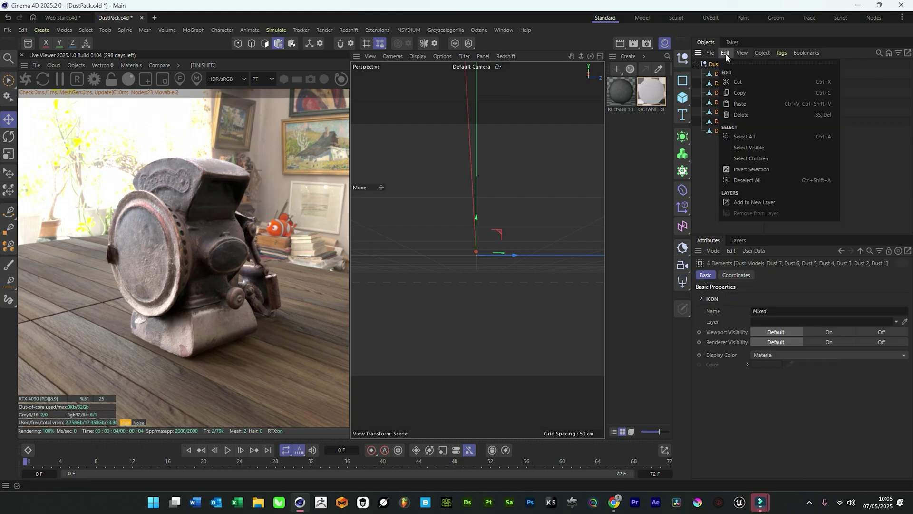
left_click(739, 94)
left_click(58, 17)
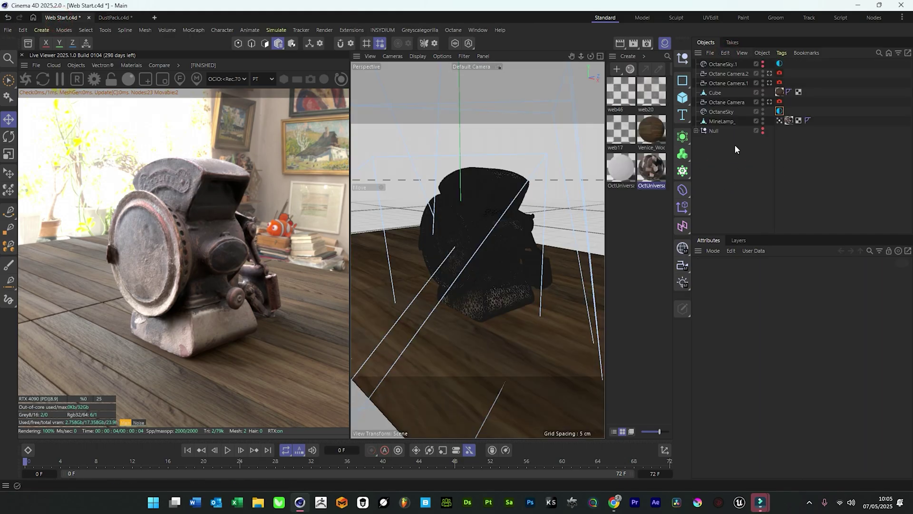
left_click(24, 29)
left_click(50, 127)
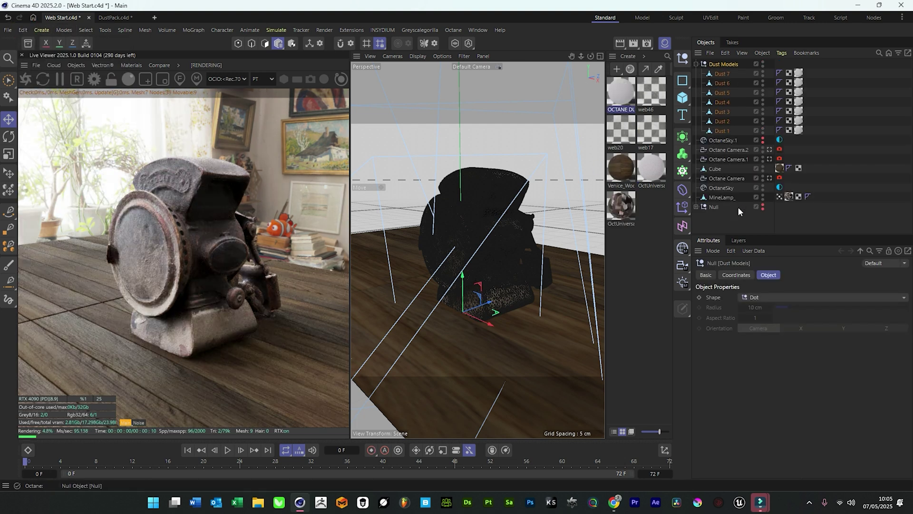
Examine the individual dust models up close from several angles in the DustPack scene
left_click(728, 214)
left_click_drag(811, 67, 795, 136)
left_click(828, 152)
left_click(572, 56)
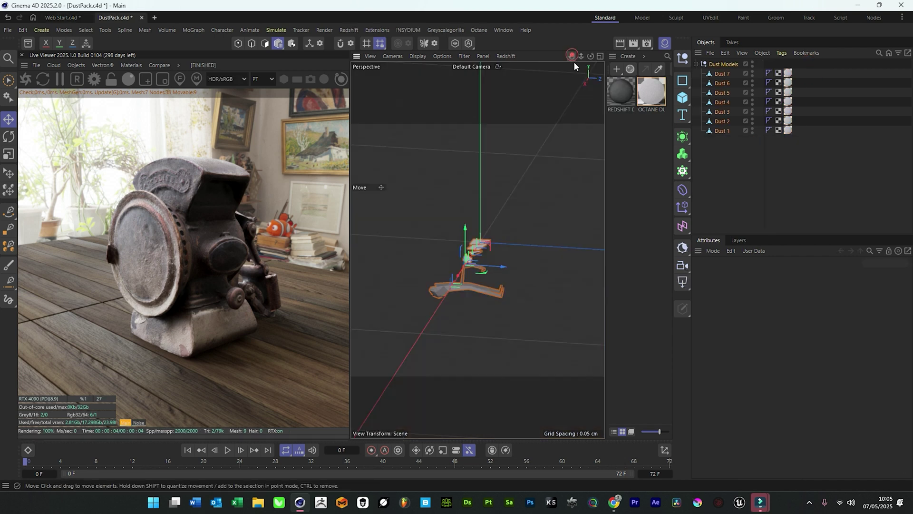
mouse_move(590, 56)
left_mouse_down()
mouse_move(447, 63)
mouse_move(590, 63)
left_mouse_up()
left_click_drag(366, 75, 319, 81)
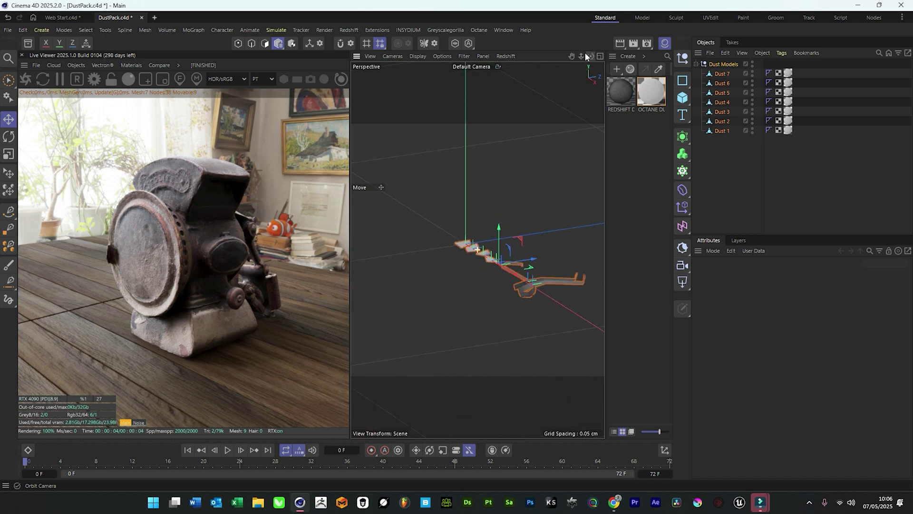
Open the Web Start scene's OCTANE DUST material in the Octane Node Editor and enlarge the editor to show the whole node graph
left_click(61, 17)
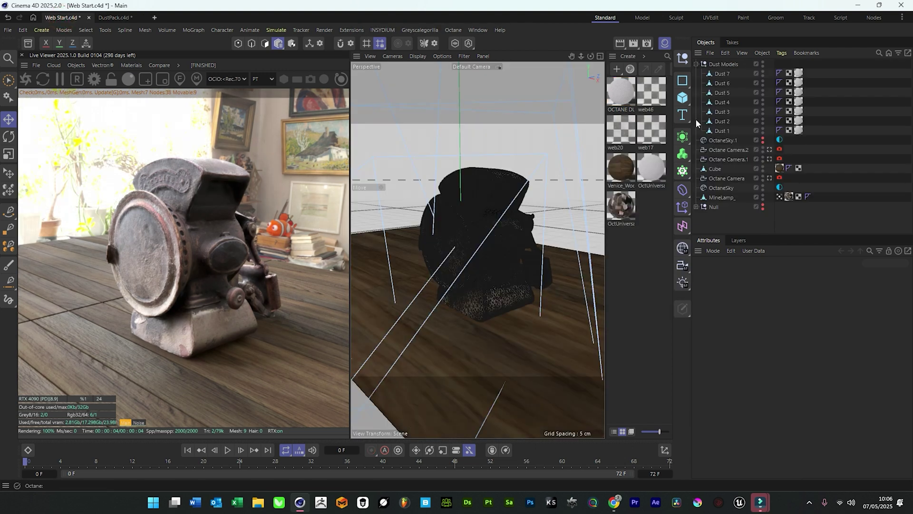
left_click(619, 90)
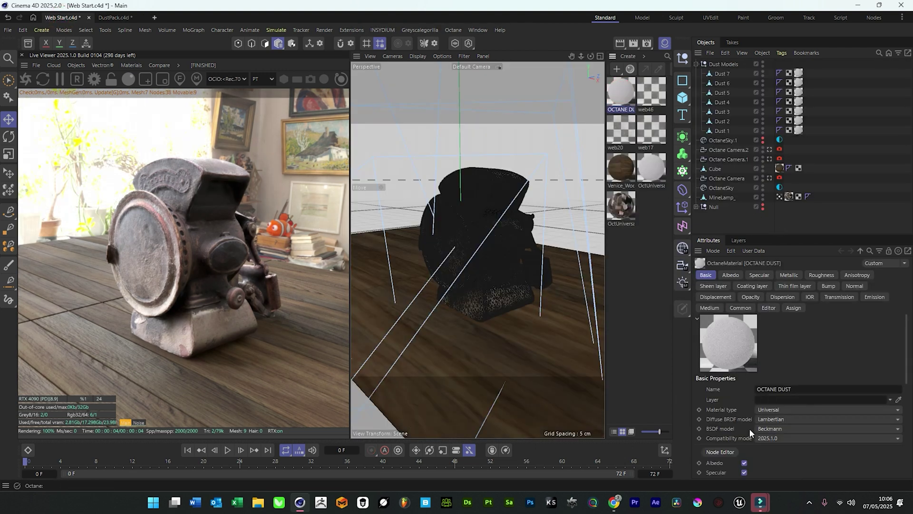
left_click(722, 451)
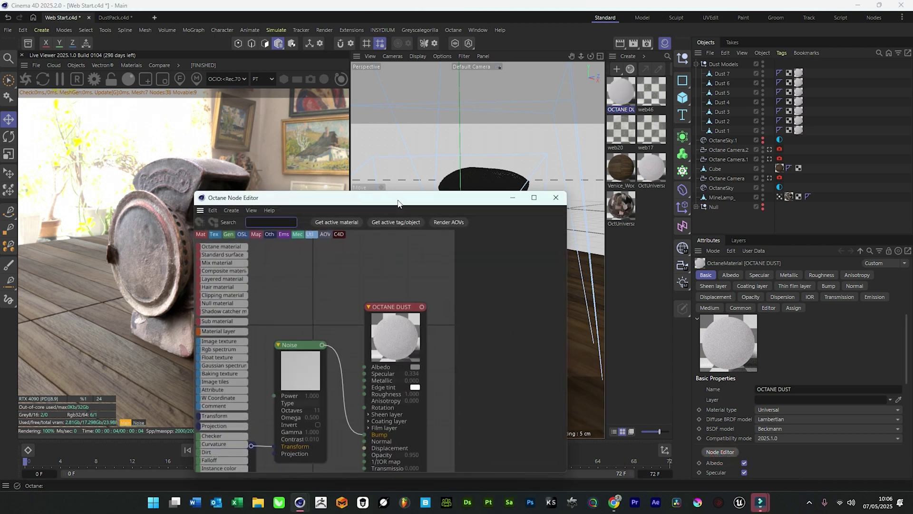
left_click_drag(397, 200, 446, 141)
left_click_drag(617, 242, 735, 241)
middle_click_drag(345, 304, 433, 276)
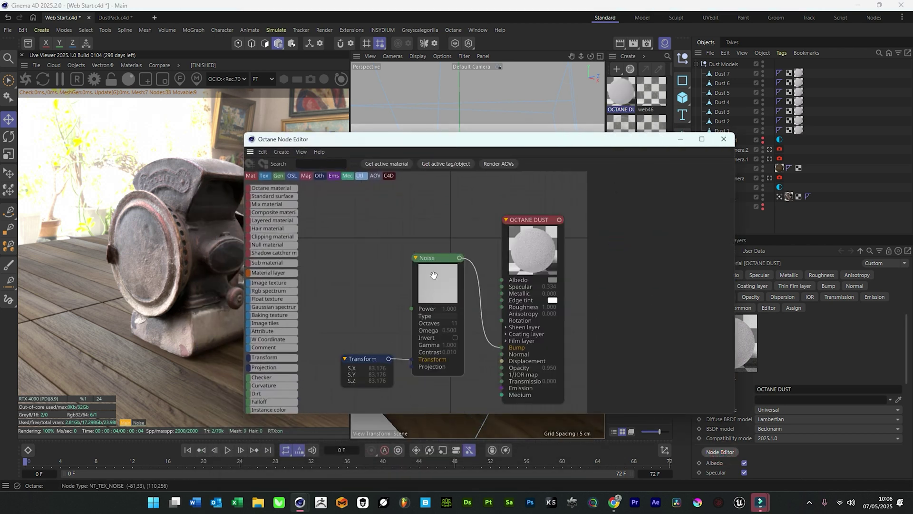
Review the Noise node's settings and the OCTANE DUST material's albedo, specular, roughness and opacity settings
left_click(433, 275)
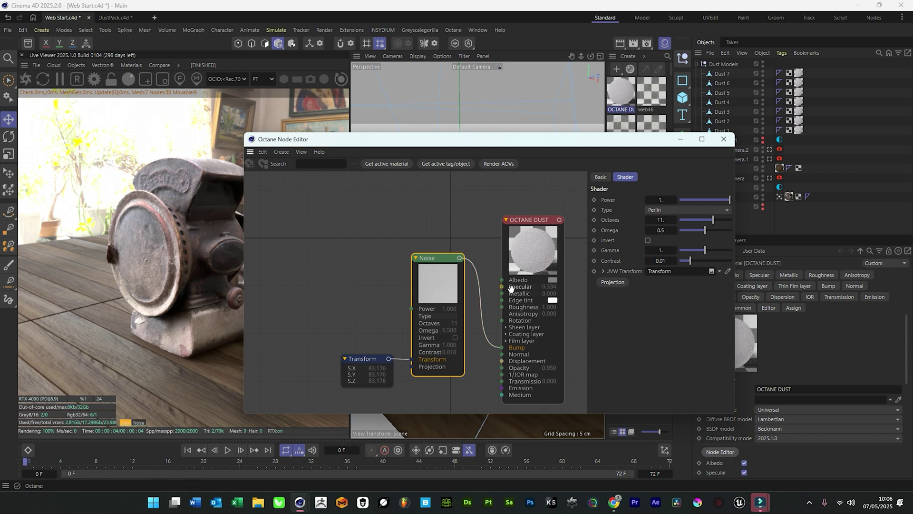
left_click_drag(541, 255, 530, 259)
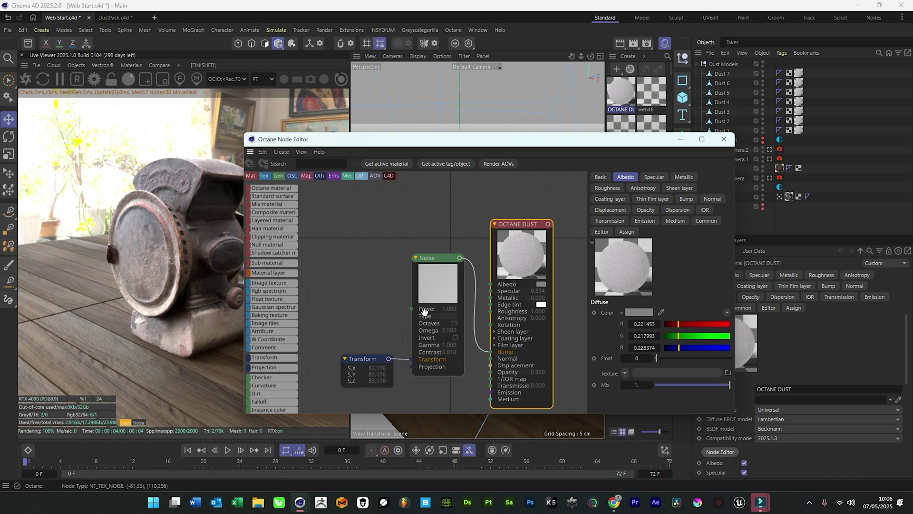
left_click(528, 255)
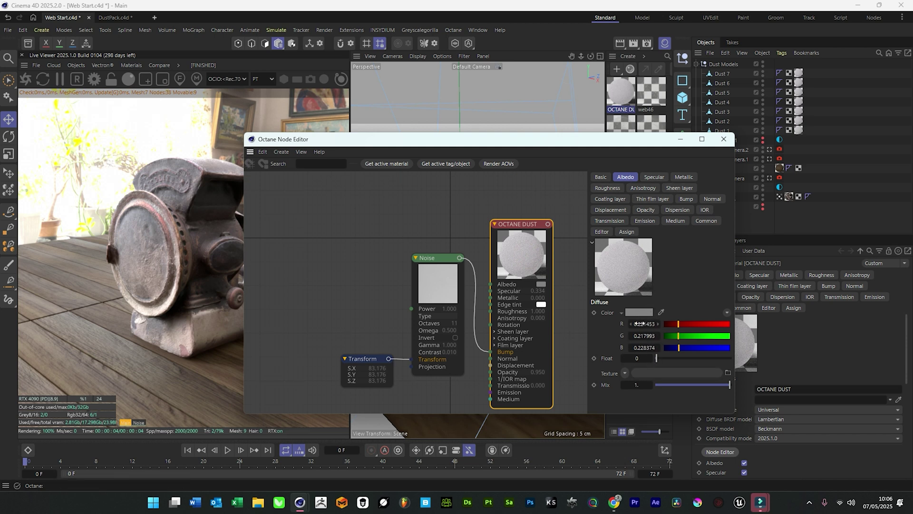
left_click(654, 177)
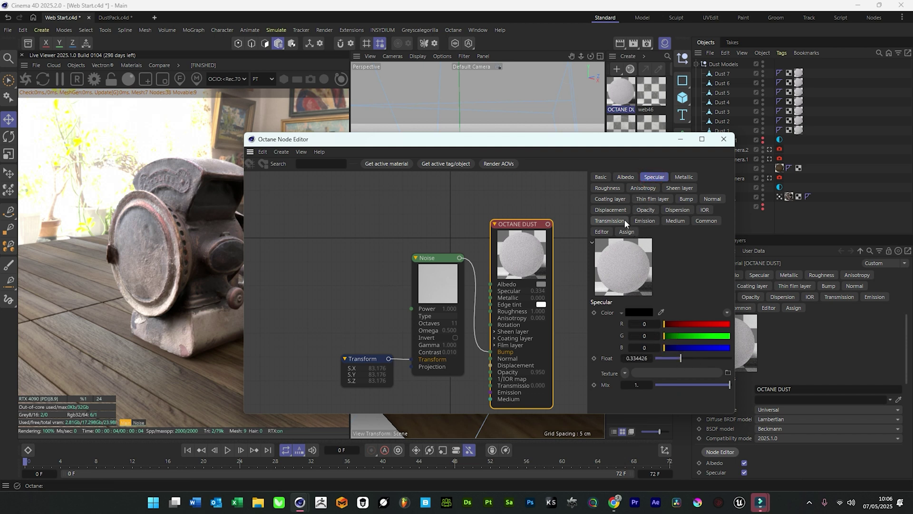
left_click(607, 188)
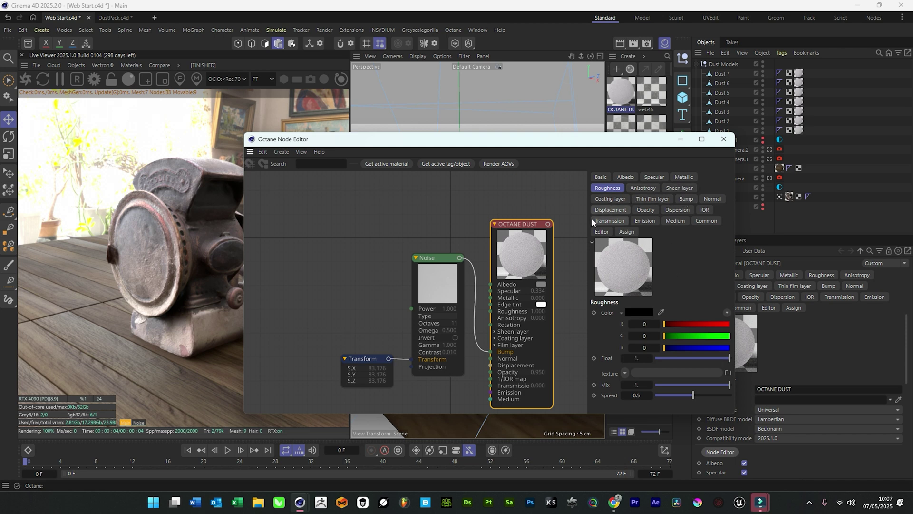
left_click(645, 209)
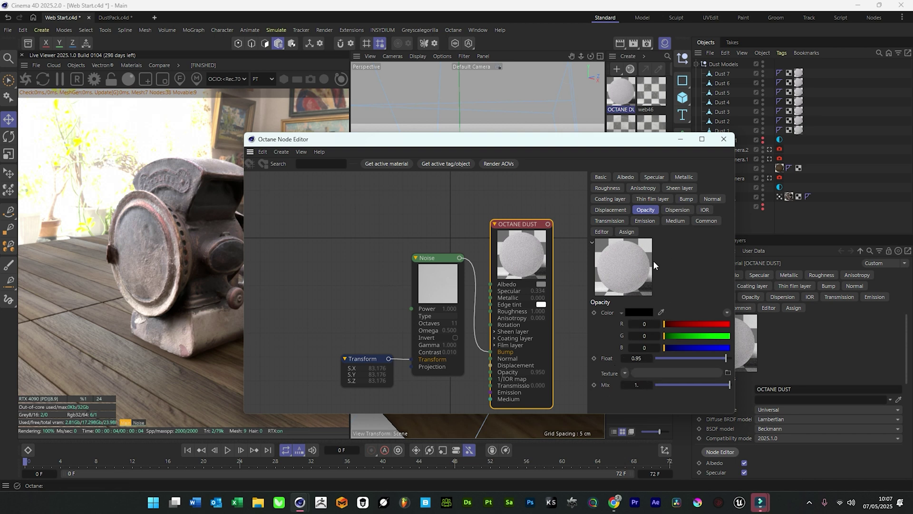
Review the OCTANE DUST material's normal, IOR and transmission settings, then close the node editor
left_click(712, 199)
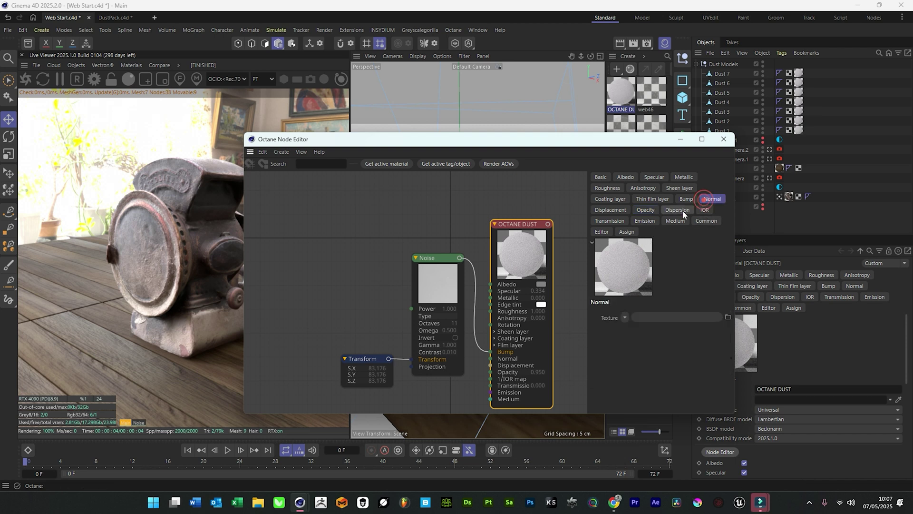
left_click(705, 211)
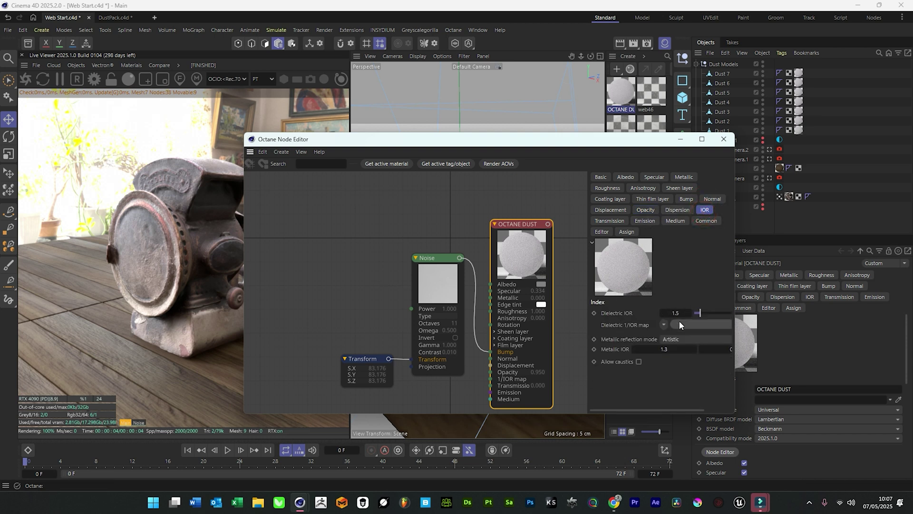
left_click(624, 221)
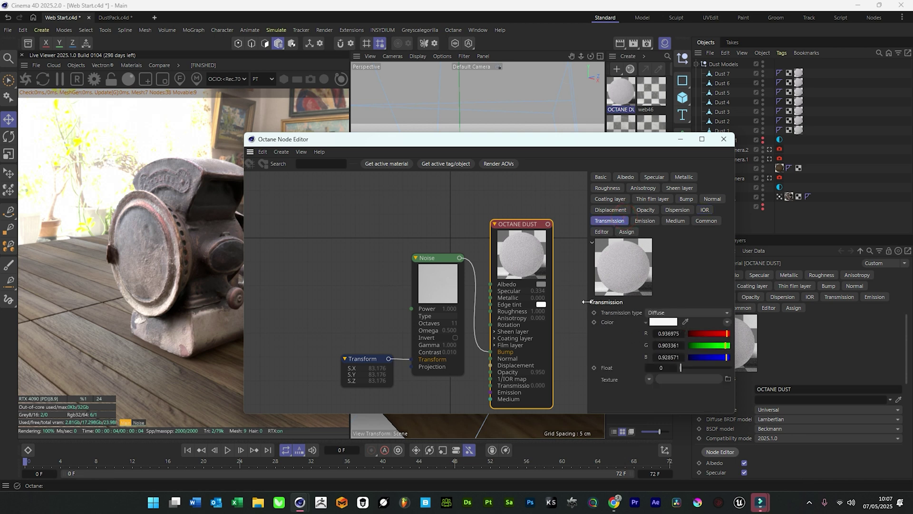
left_click_drag(586, 301, 535, 302)
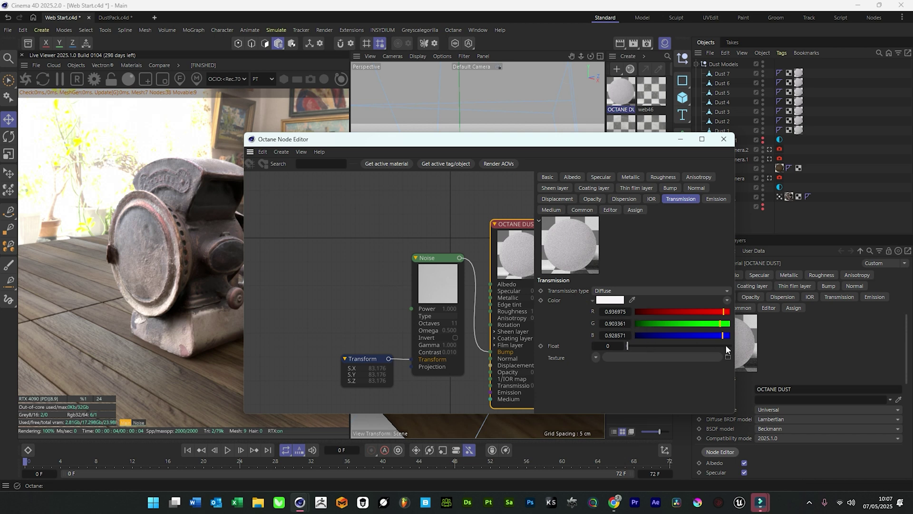
mouse_move(246, 181)
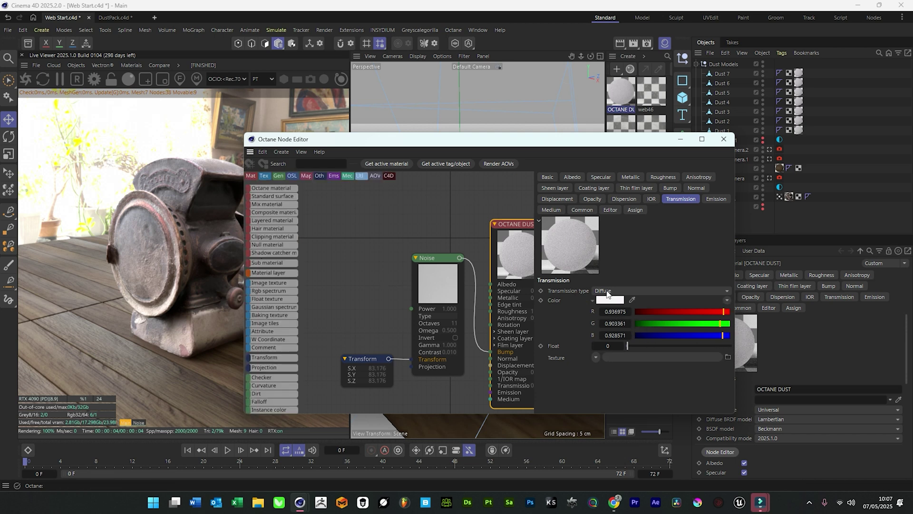
left_click(723, 140)
Add an Octane Scatter object and place Dust 1 through Dust 7 inside it as children
left_click(106, 62)
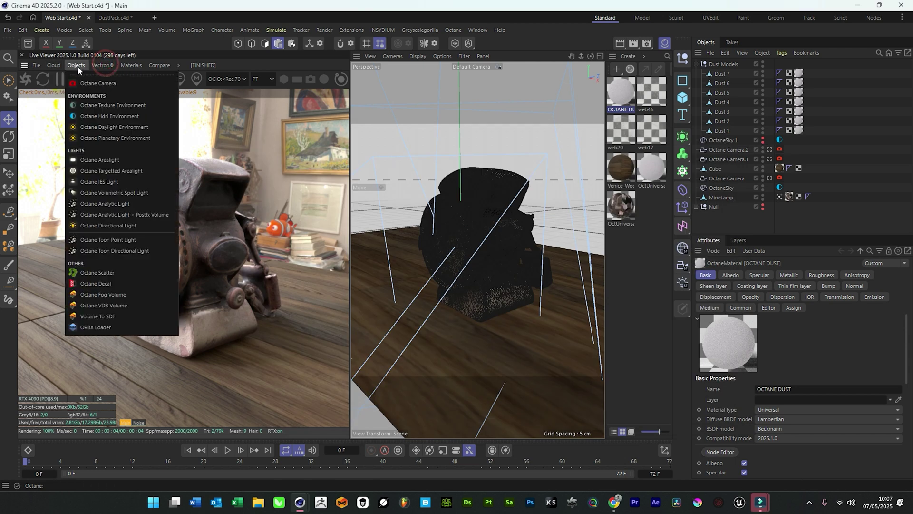
left_click(118, 273)
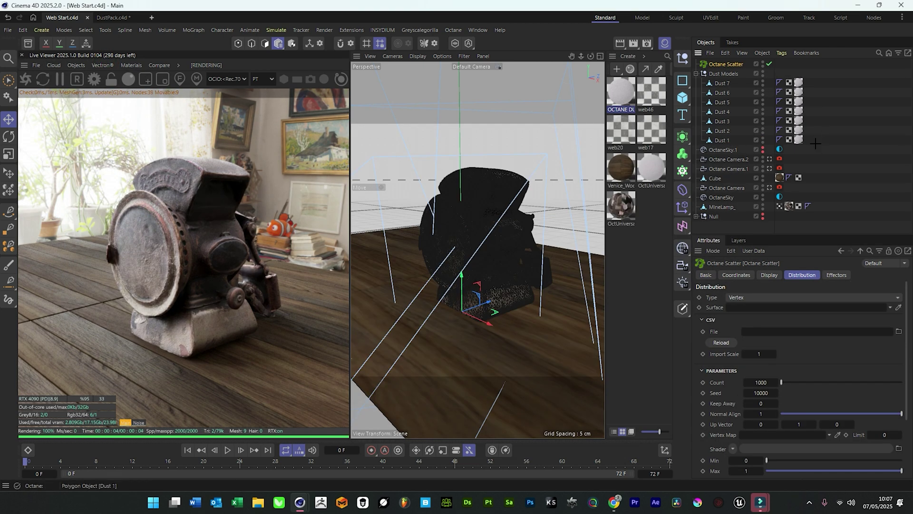
left_click_drag(816, 144, 727, 67)
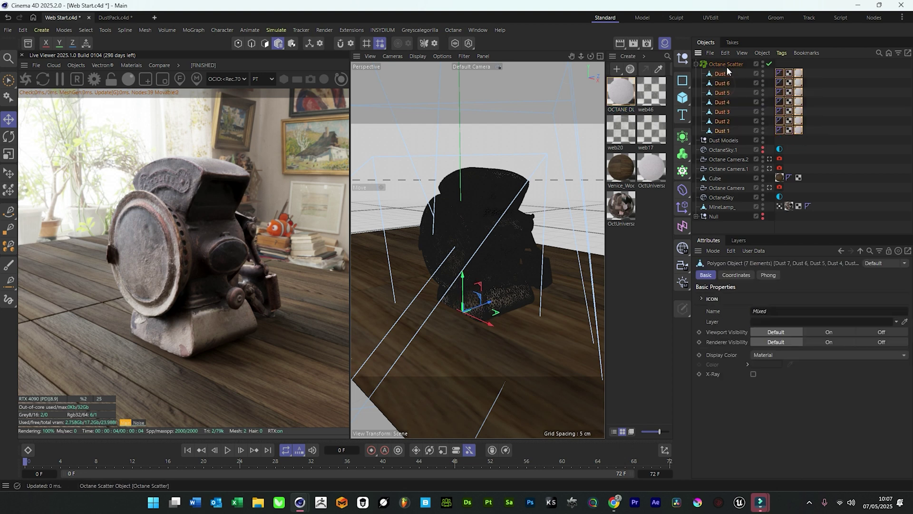
Set the Octane Scatter's distribution type to Surface and assign the MineLamp_ object as its surface
left_click(726, 65)
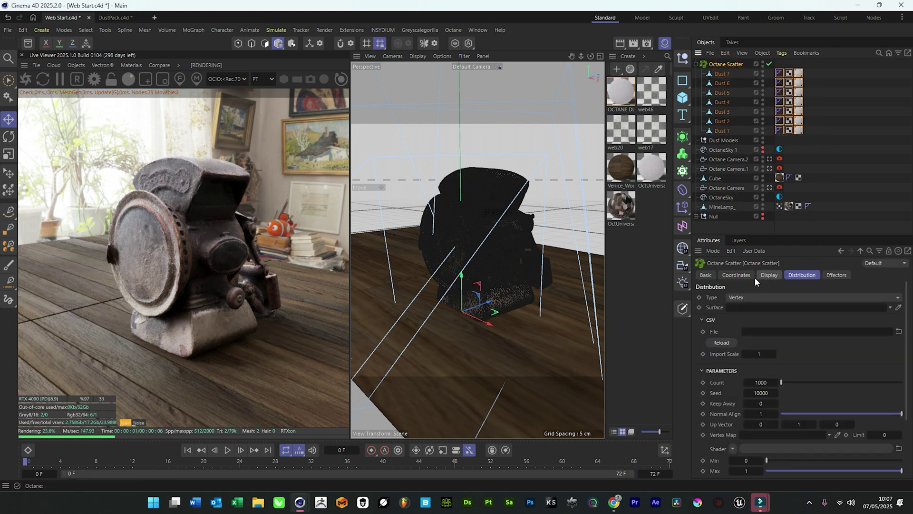
left_click(760, 295)
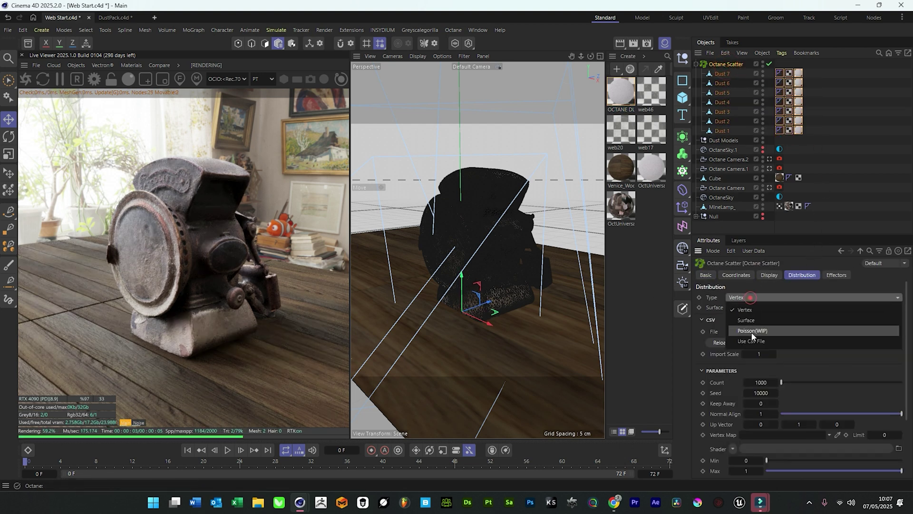
left_click(756, 319)
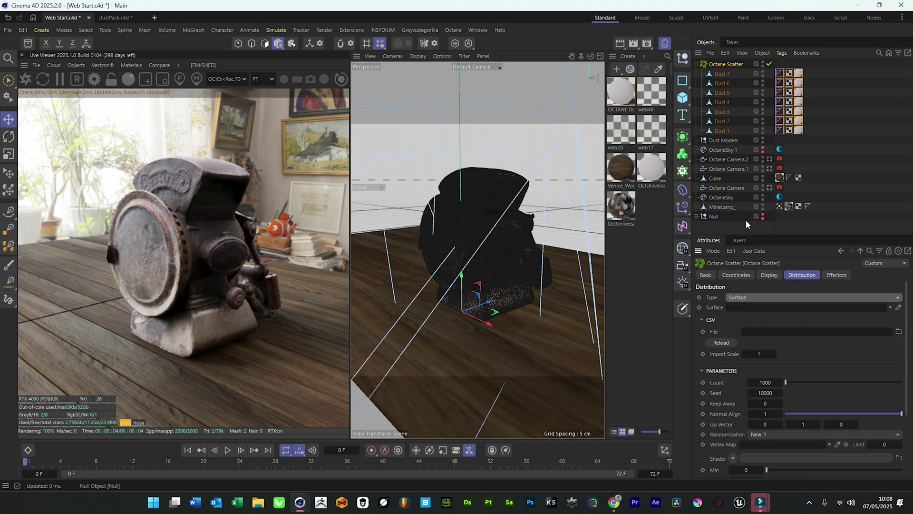
left_click_drag(726, 210, 746, 309)
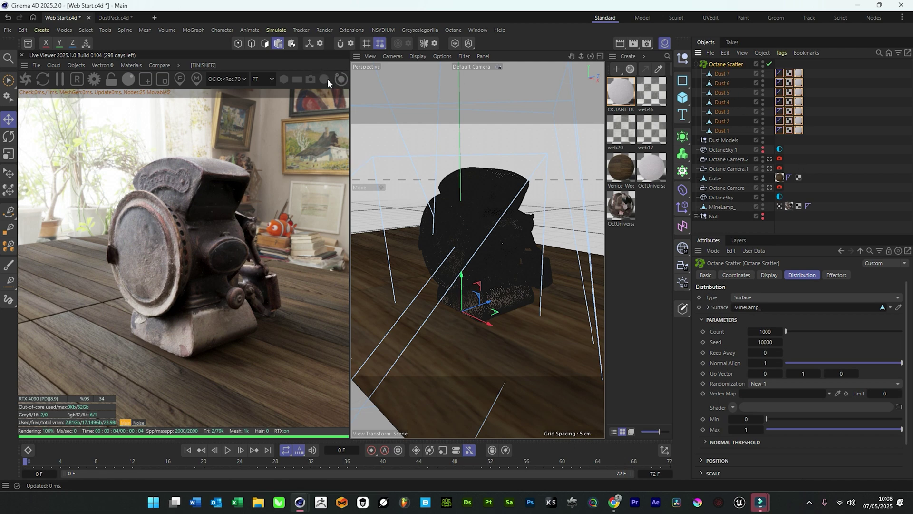
Set the Octane Scatter's count to 100000 while checking the dust up close on the lamp
left_click_drag(581, 57, 372, 82)
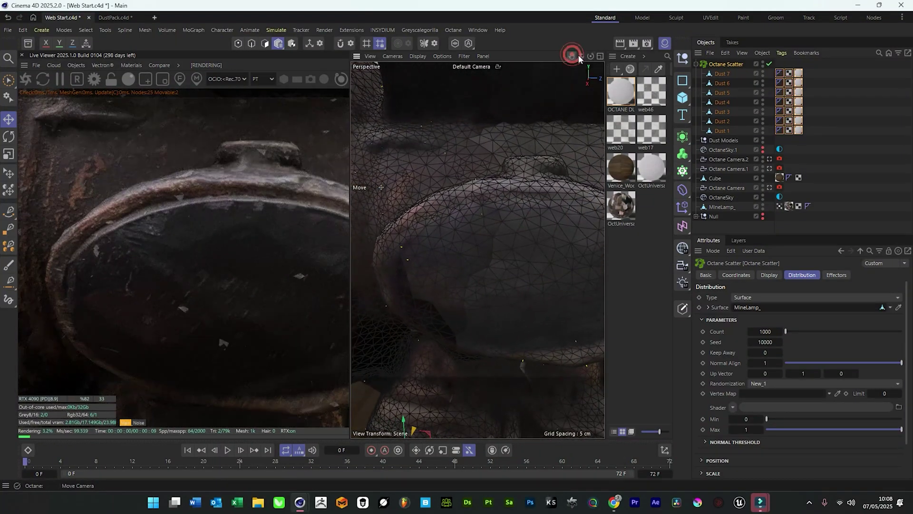
left_click_drag(590, 56, 581, 59)
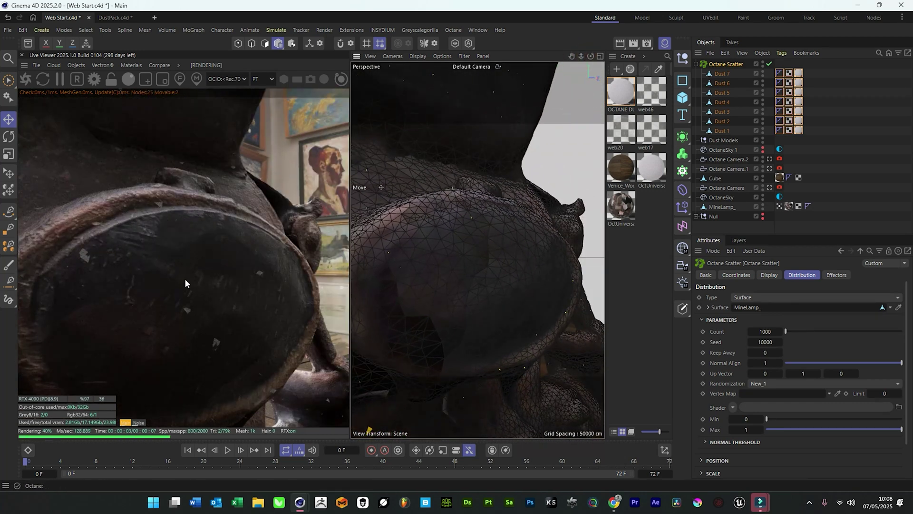
left_click_drag(581, 56, 552, 56)
left_click(766, 331)
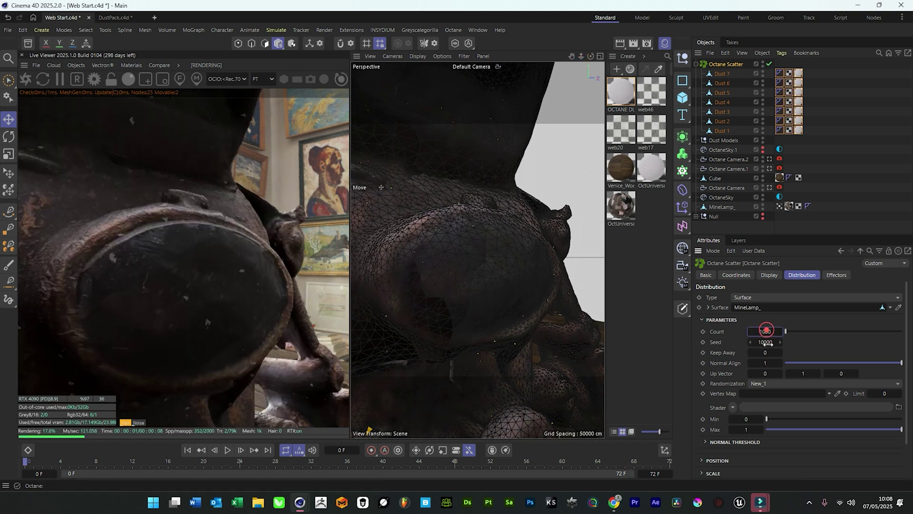
key("Return")
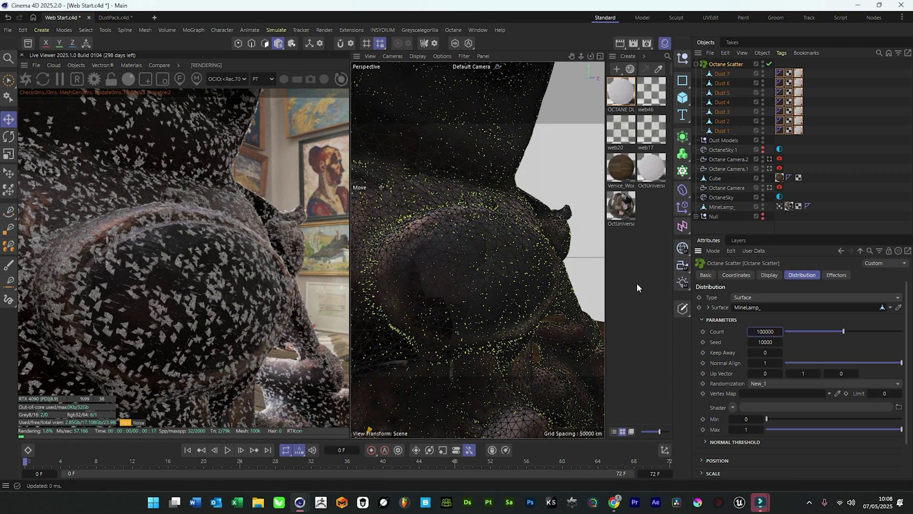
Hide Dust 1, Dust 2, Dust 3 and Dust 4 in both the viewport and the render
left_click_drag(583, 59, 623, 56)
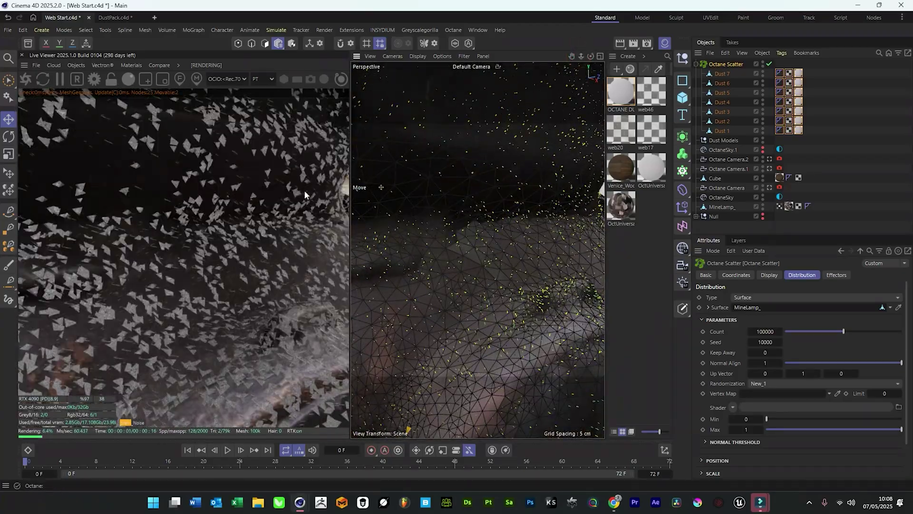
left_click(835, 130)
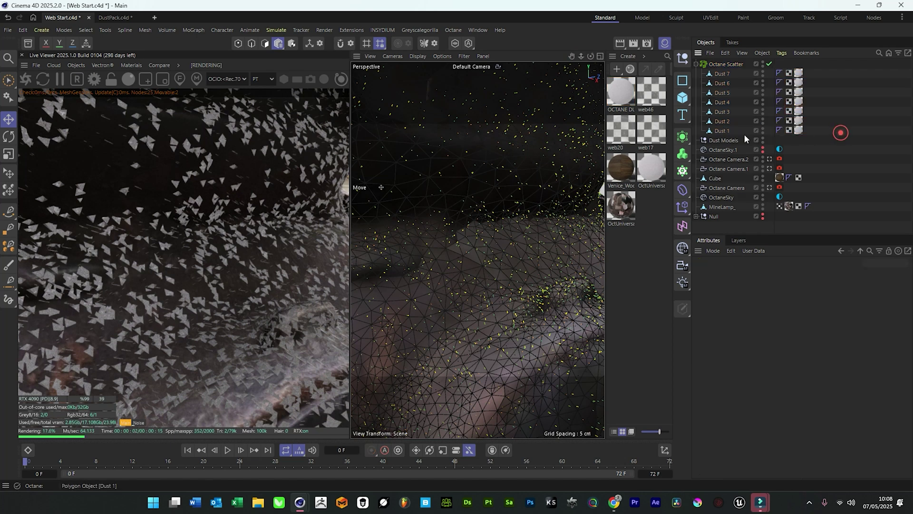
left_click(762, 132)
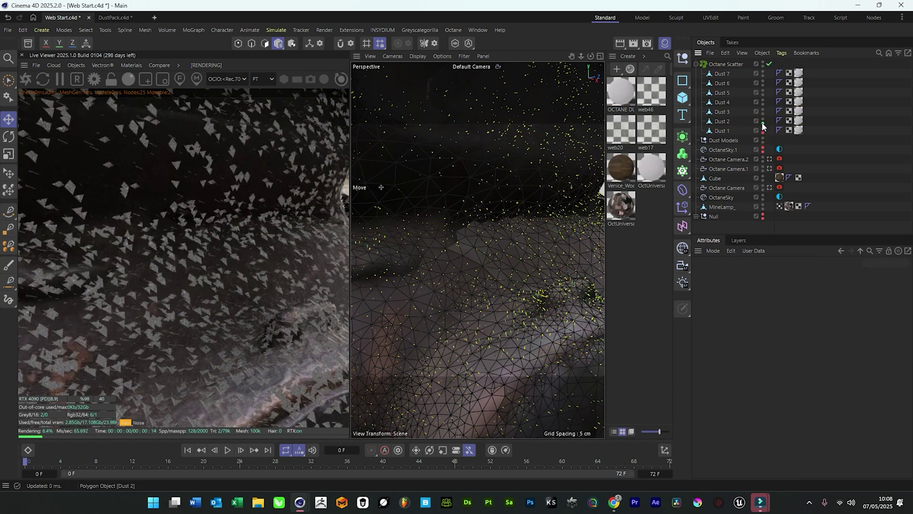
left_click(763, 121)
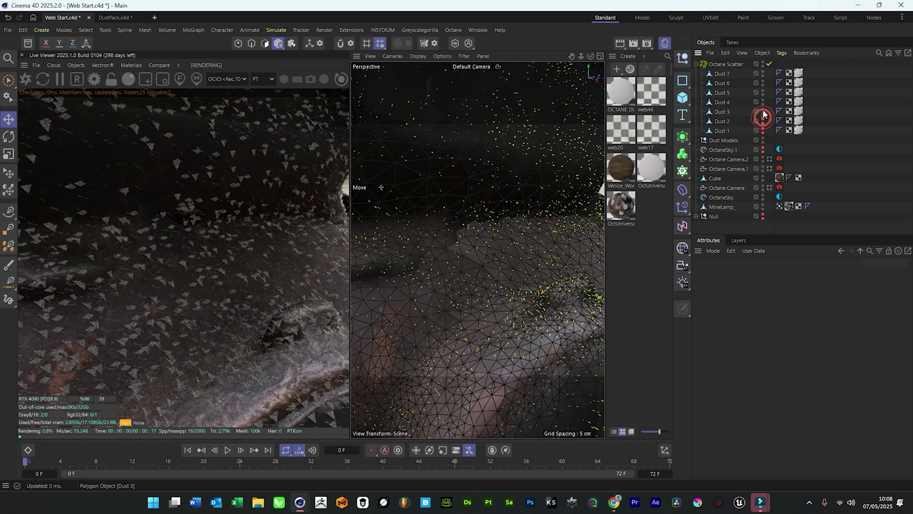
left_click(763, 113)
left_click(762, 116)
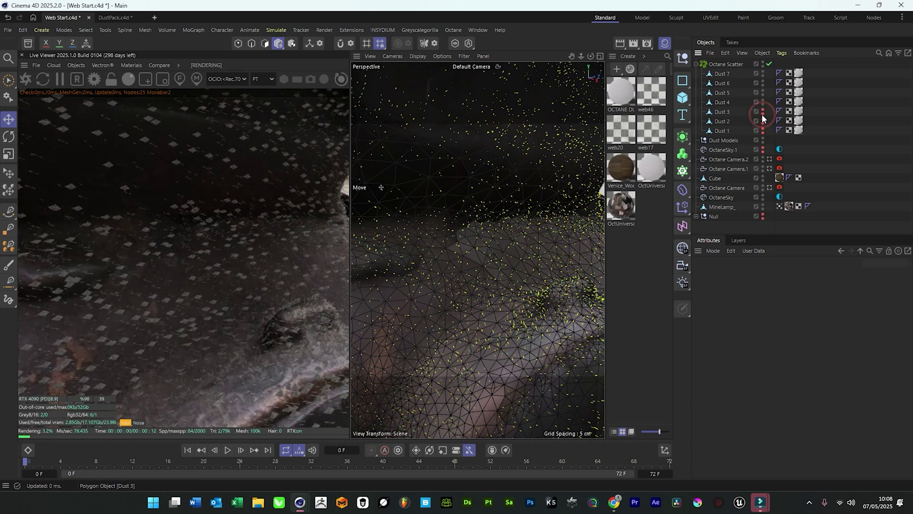
left_click(763, 102)
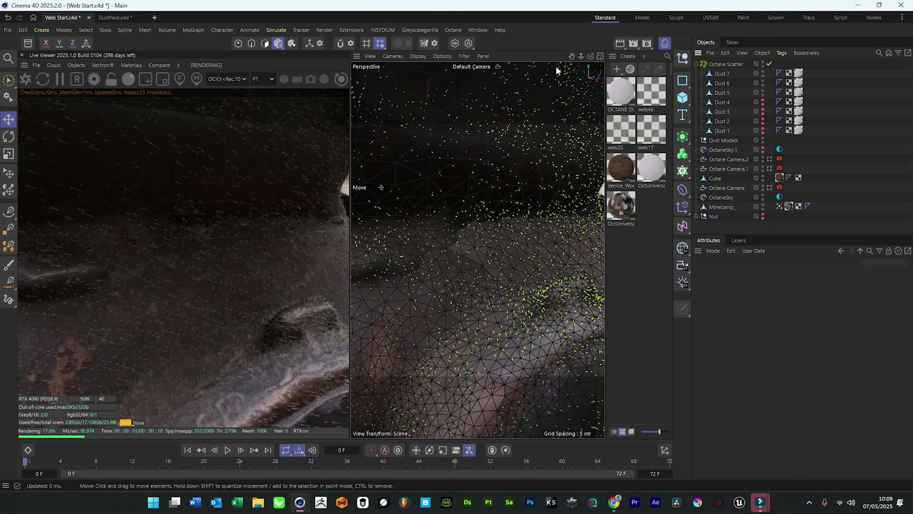
Check the dust coverage on the whole lamp and raise the Octane Scatter's count to 1000000
left_click_drag(581, 57, 499, 57)
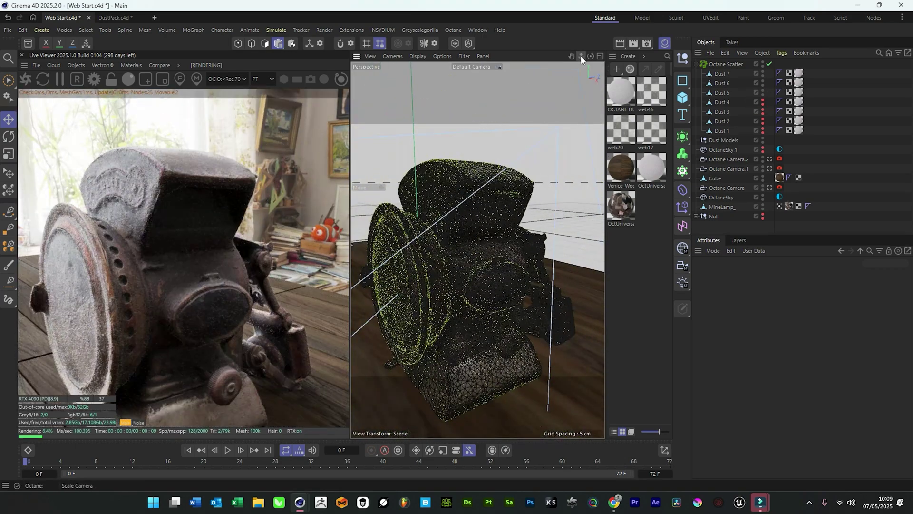
left_click_drag(572, 56, 647, 45)
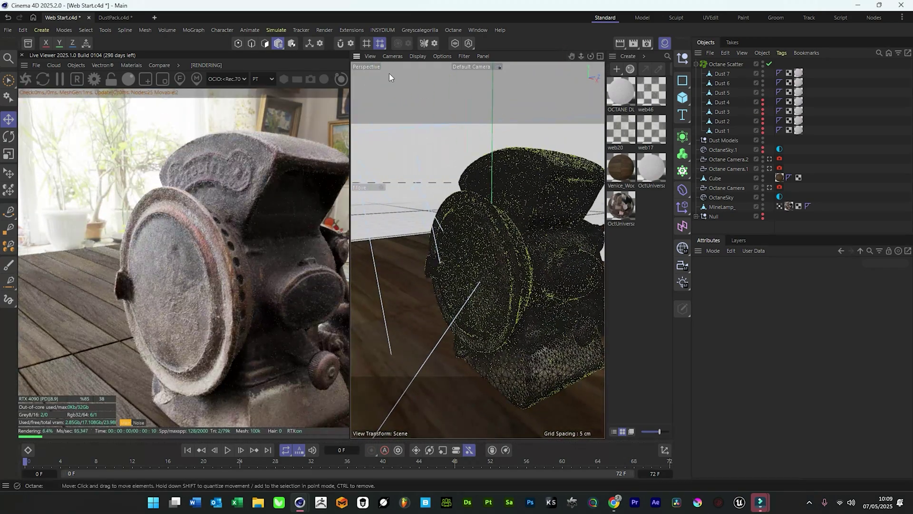
left_click_drag(573, 57, 554, 52)
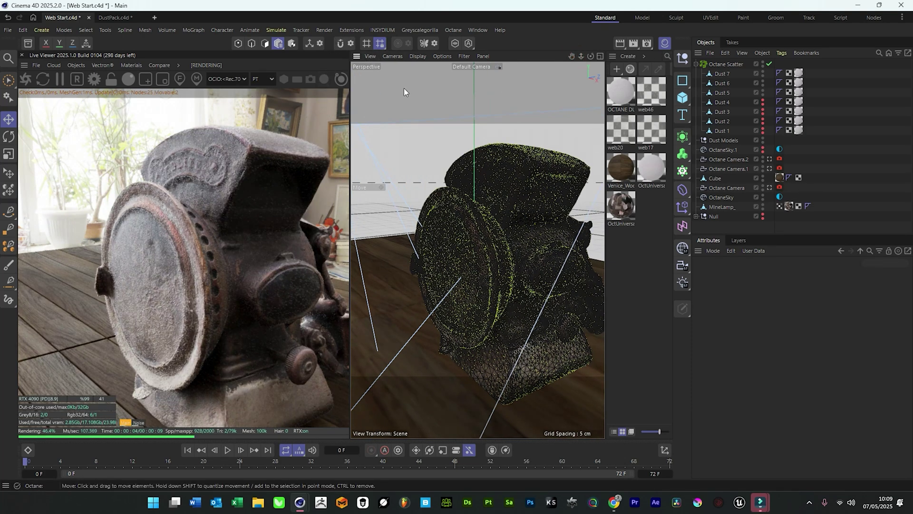
left_click_drag(591, 56, 566, 64)
left_click_drag(477, 249, 473, 248)
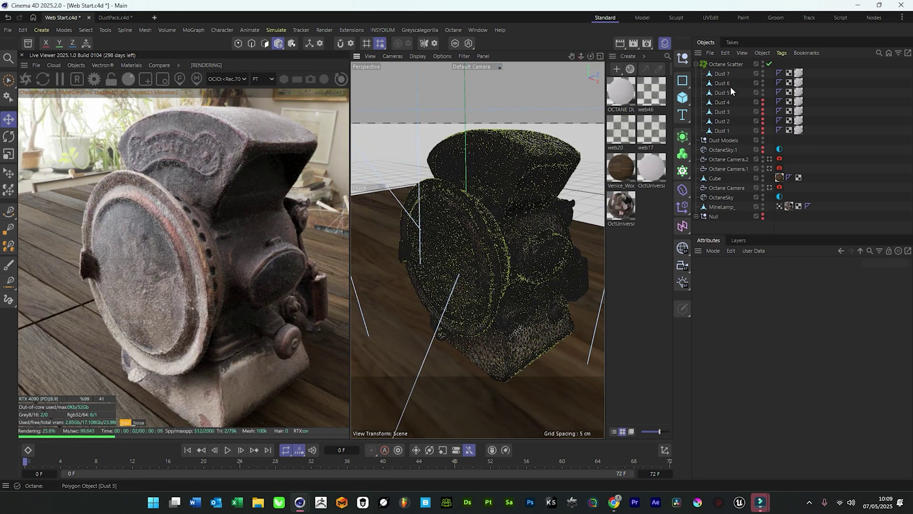
left_click(725, 64)
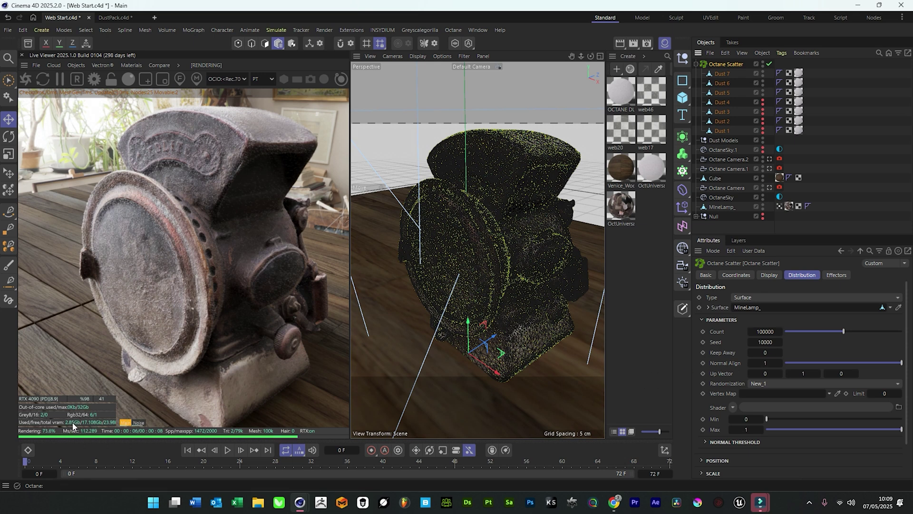
left_click(763, 331)
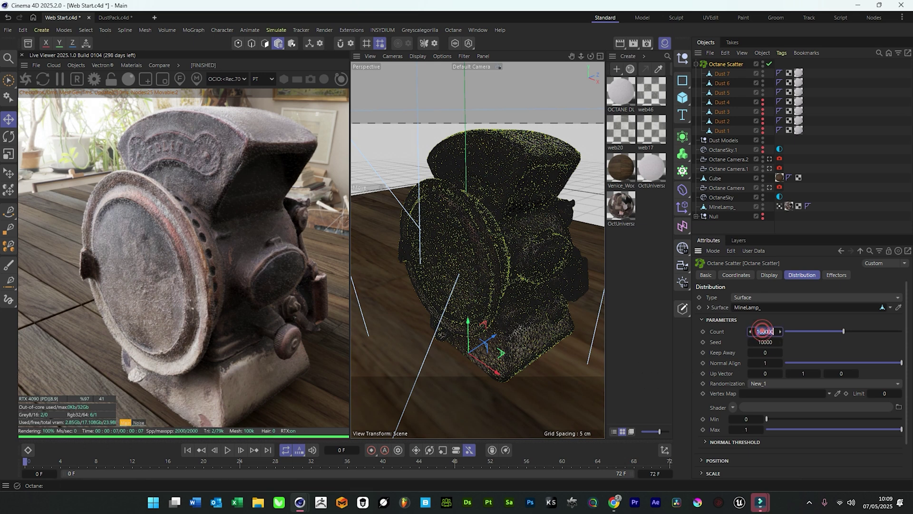
type("0")
key("Return")
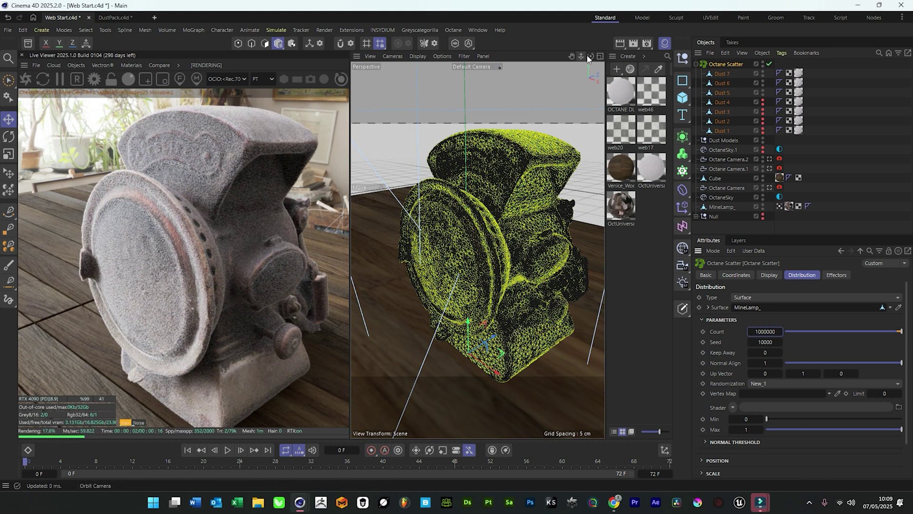
Open the Octane Scatter's effector settings and add a MoGraph Shader effector to the scene
left_click_drag(590, 56, 582, 56)
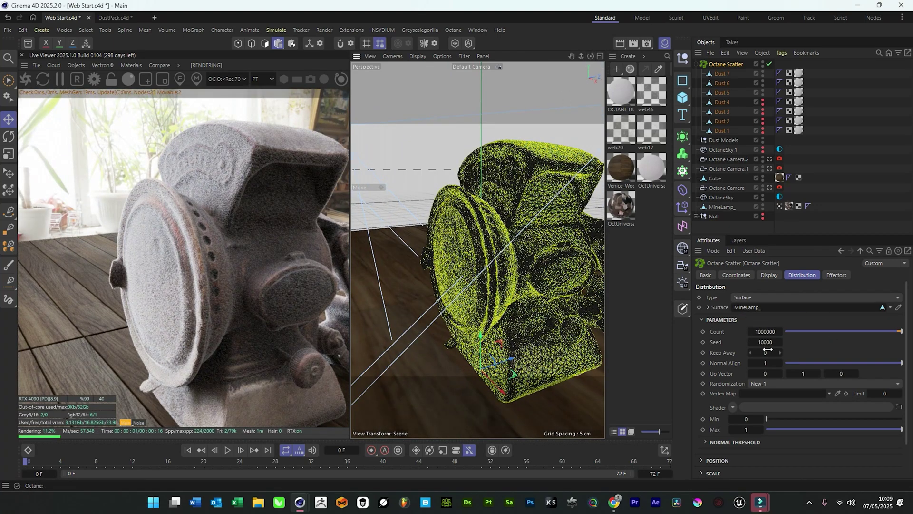
left_click(838, 274)
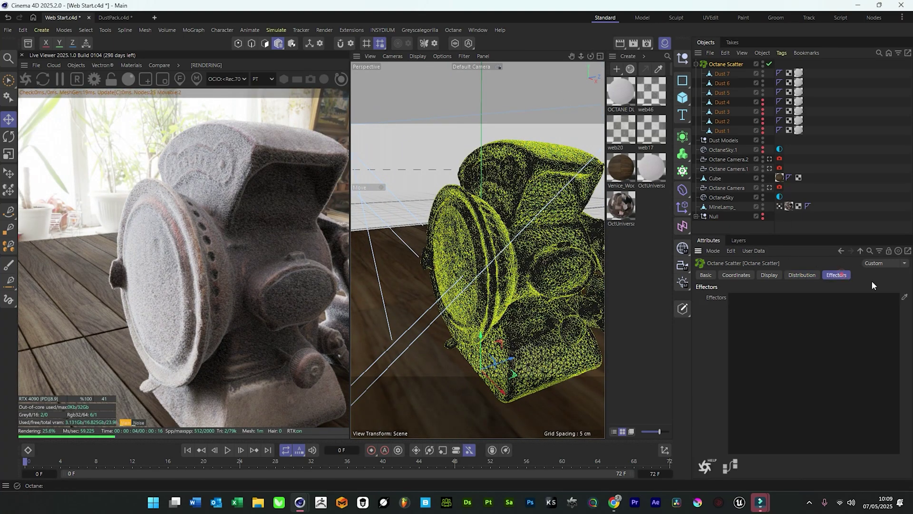
left_click(125, 29)
mouse_move(193, 30)
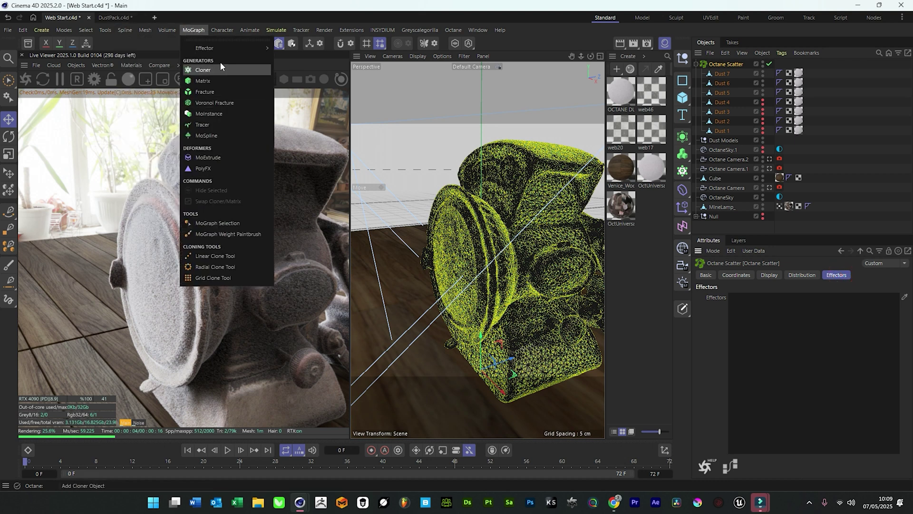
mouse_move(218, 49)
left_click(306, 140)
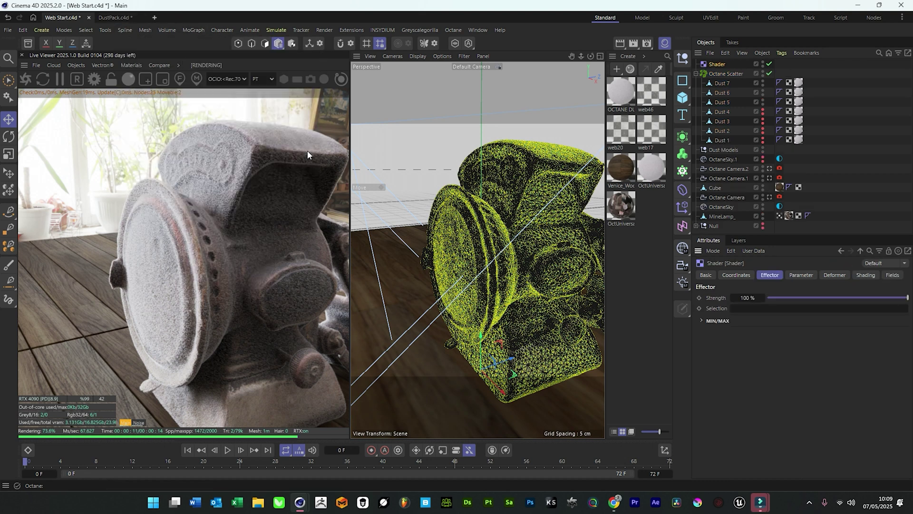
Add a MoGraph Random effector to the scene
left_click(220, 30)
mouse_move(193, 30)
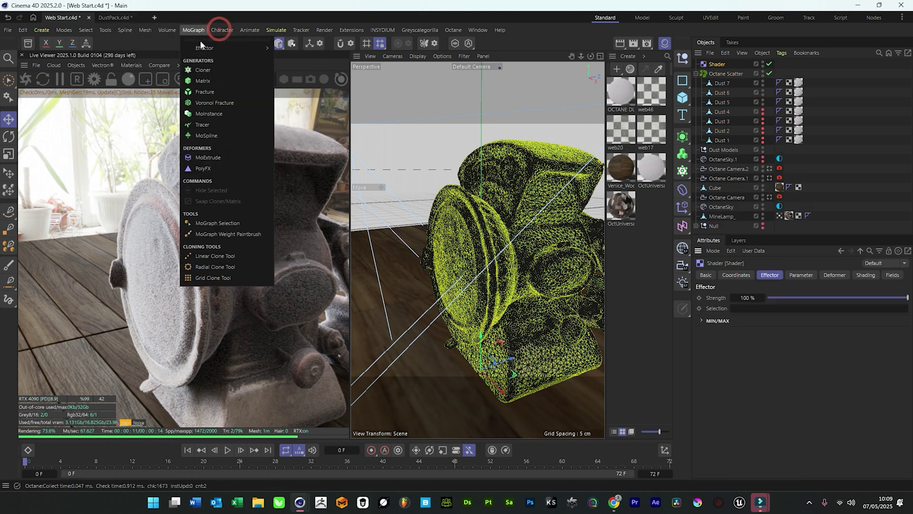
mouse_move(214, 48)
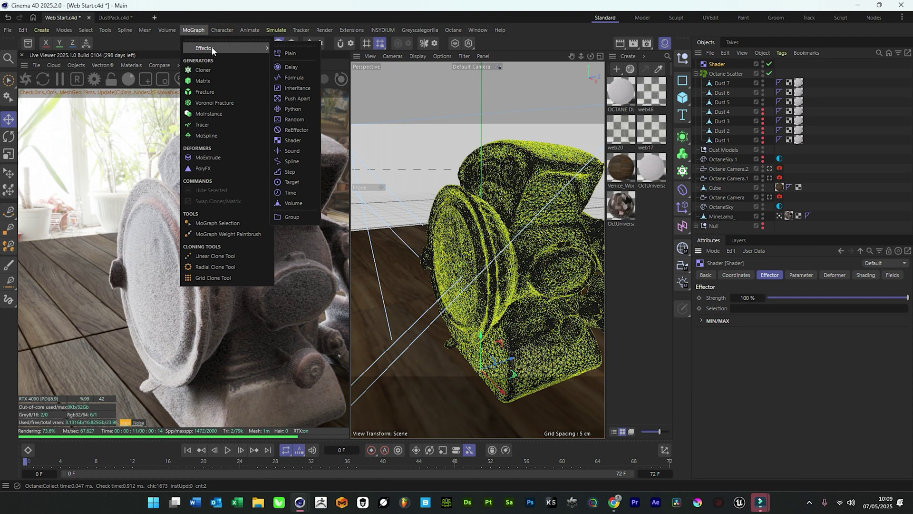
left_click(304, 120)
Assign the Shader and Random effectors to the Octane Scatter's effector list
left_click(726, 84)
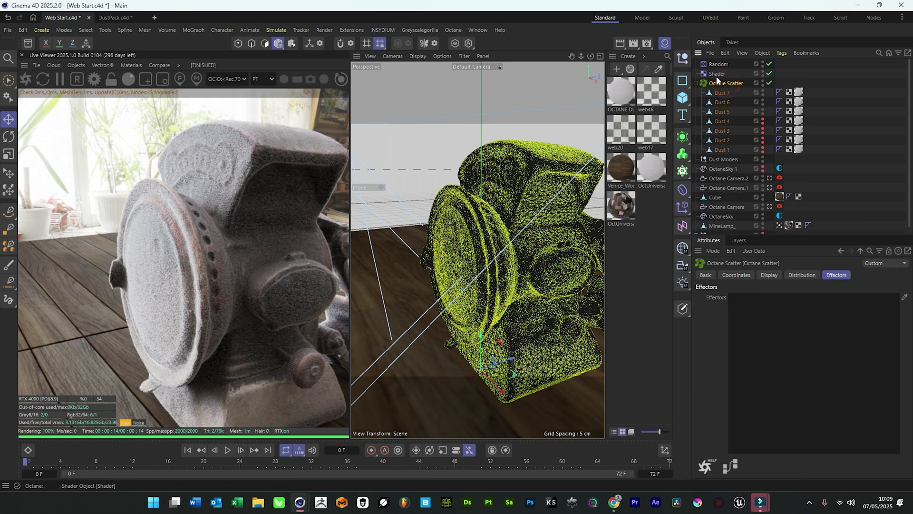
left_click_drag(716, 75, 777, 310)
left_click_drag(721, 63, 759, 312)
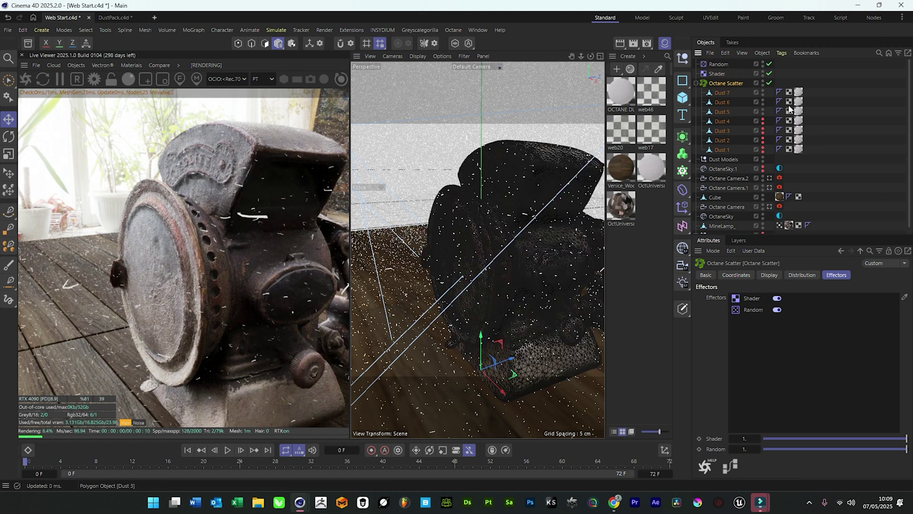
Turn off the position transform in the Random effector's parameters
left_click(719, 64)
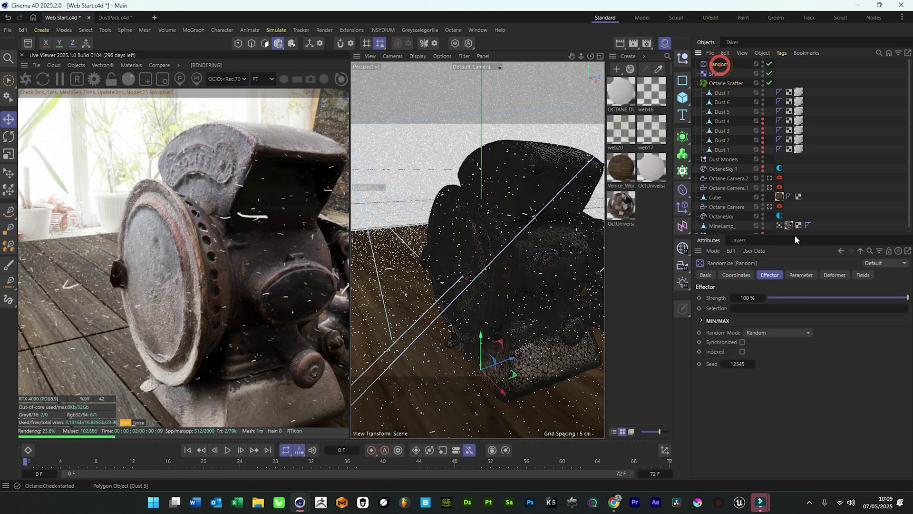
left_click(800, 275)
left_click(754, 330)
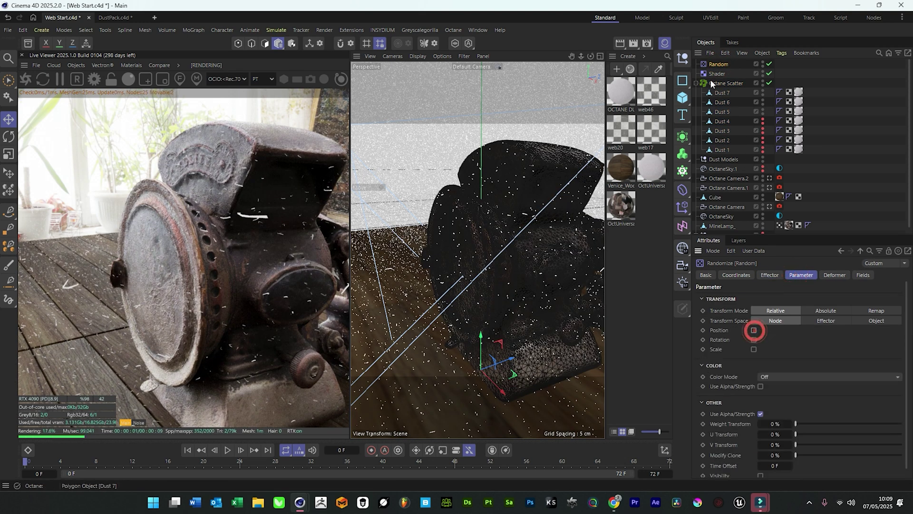
Set the Shader effector's uniform scale to 0.25 and load a Noise as its custom shader
left_click(711, 75)
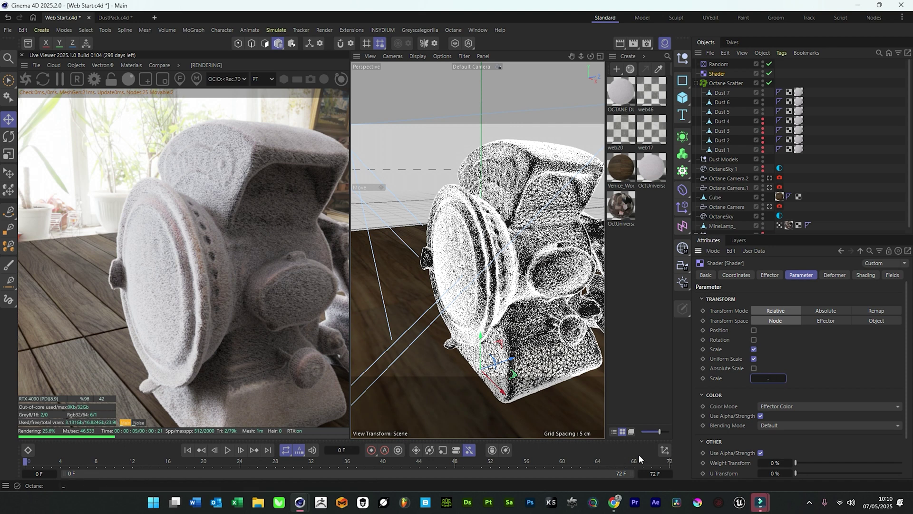
key("Return")
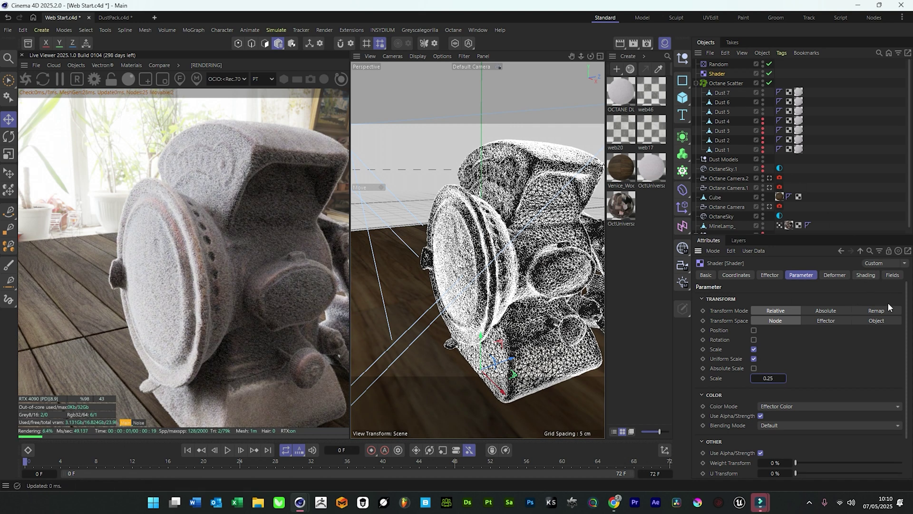
left_click(866, 274)
left_click(731, 308)
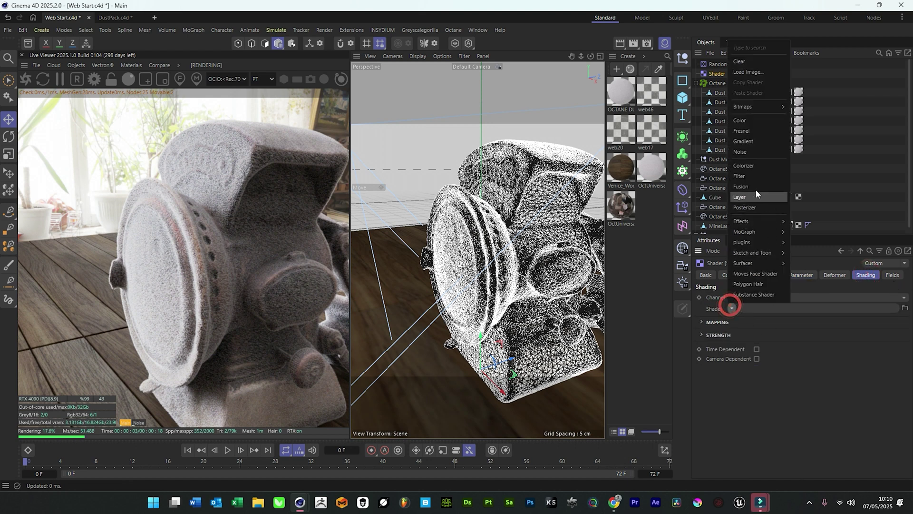
key("Escape")
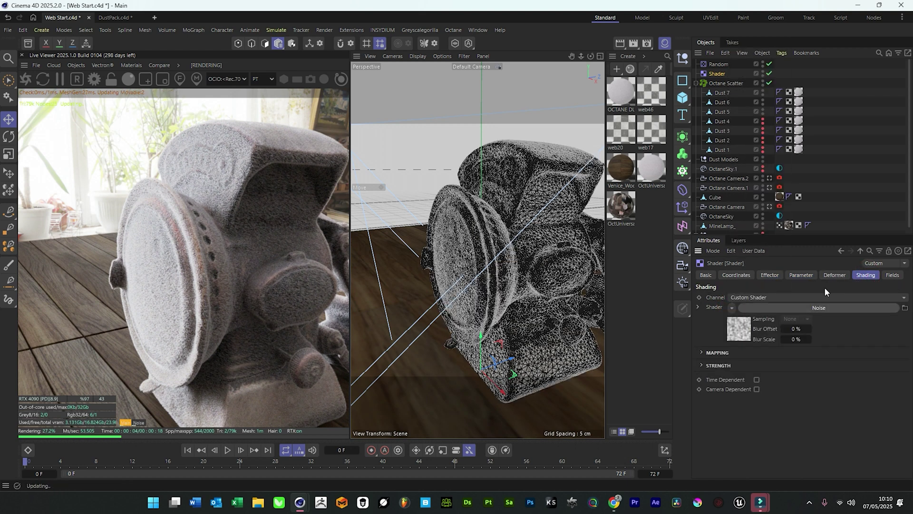
Adjust the Noise shader to a 22% low clip, an 80% high clip and a global scale of 296%
left_click(788, 307)
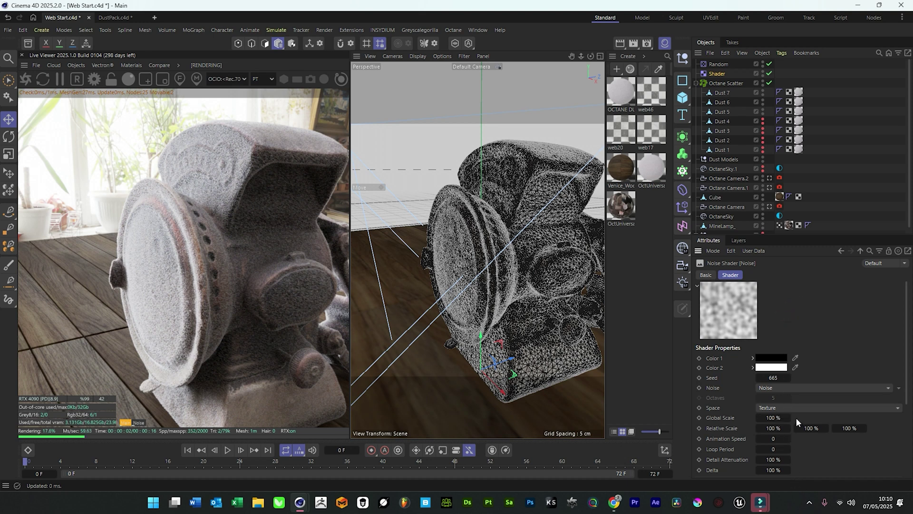
left_click_drag(774, 418, 832, 422)
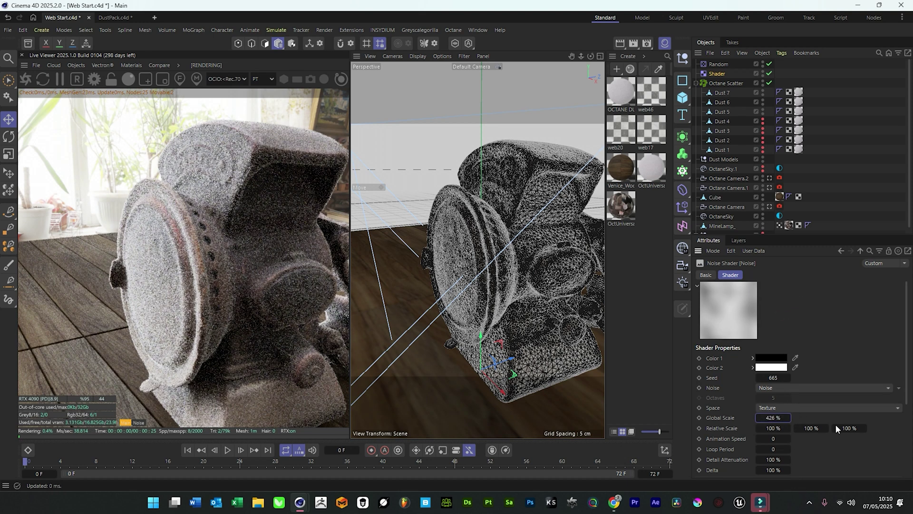
scroll(835, 426, "down", 5)
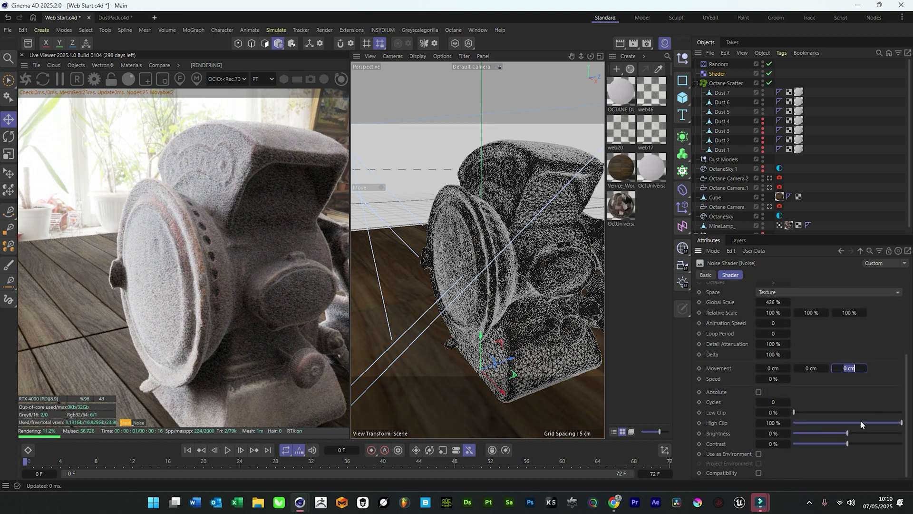
left_click(817, 412)
left_click(880, 423)
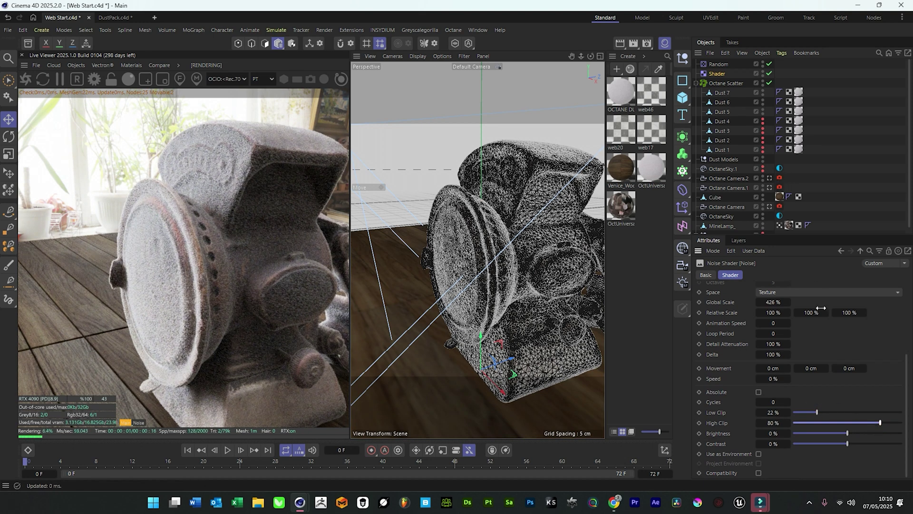
scroll(866, 326, "up", 4)
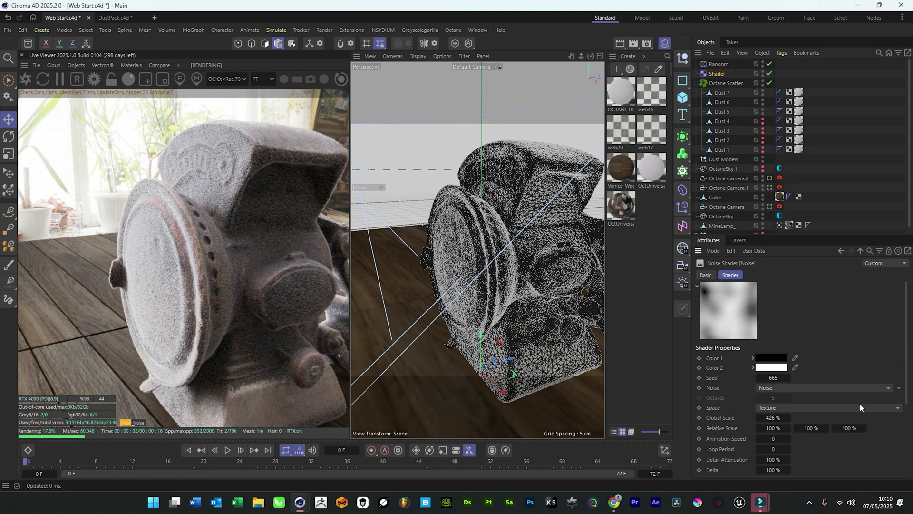
left_click(788, 417)
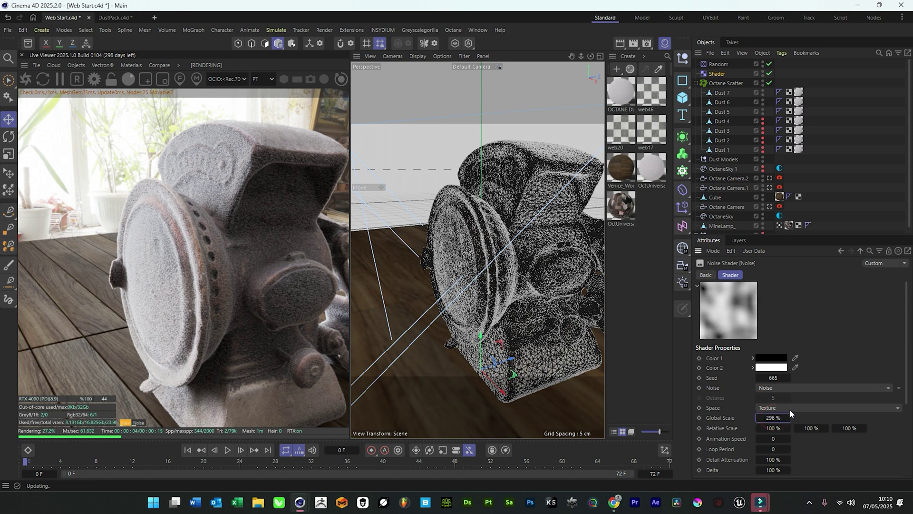
Return to the Shader effector's transform parameters and enable rotation
left_click(861, 250)
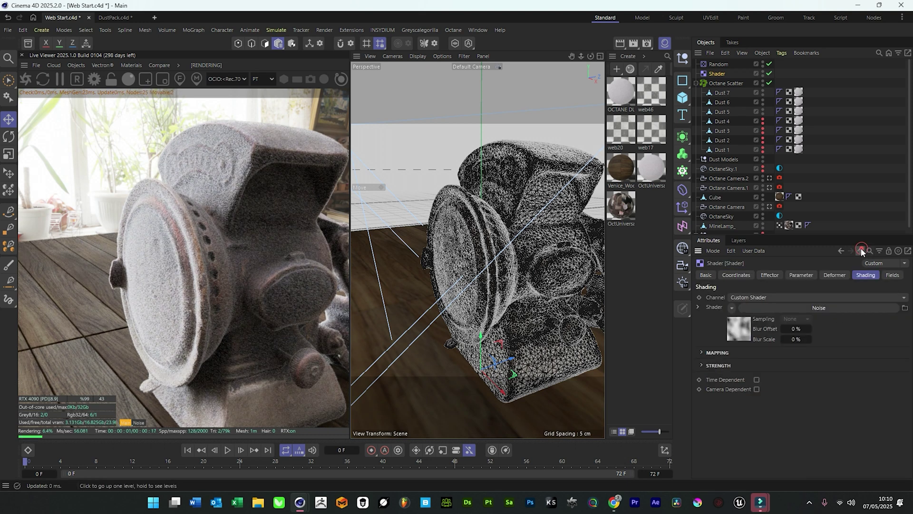
left_click(770, 274)
left_click(797, 275)
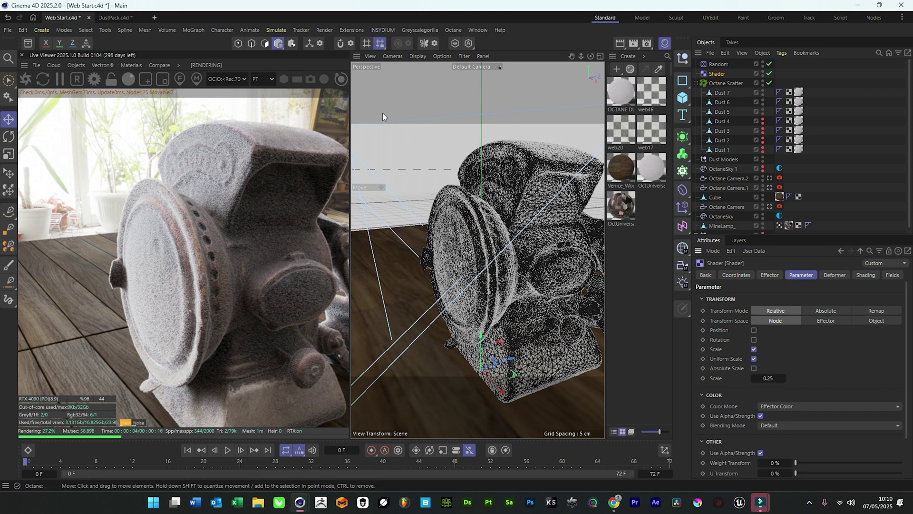
left_click(753, 340)
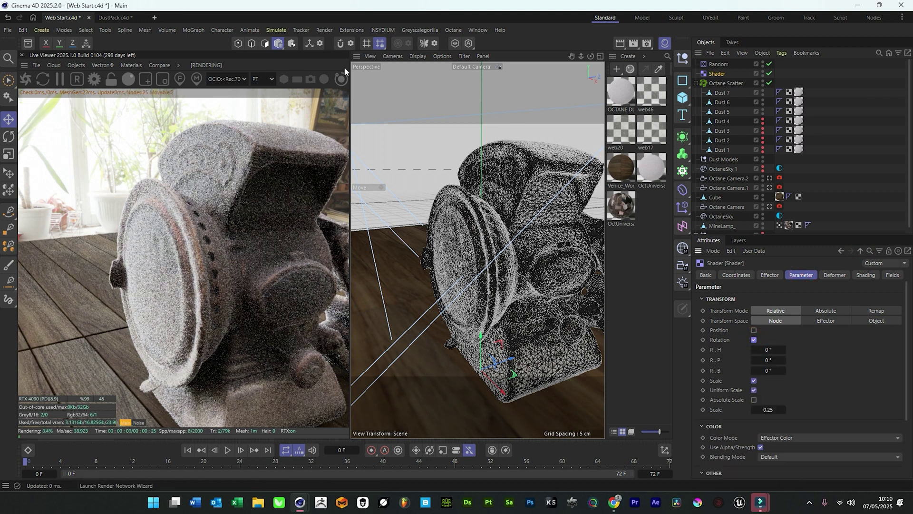
Set the Shader effector's rotation to 14° heading, 12° pitch and 15° bank
left_click_drag(571, 58, 606, 57)
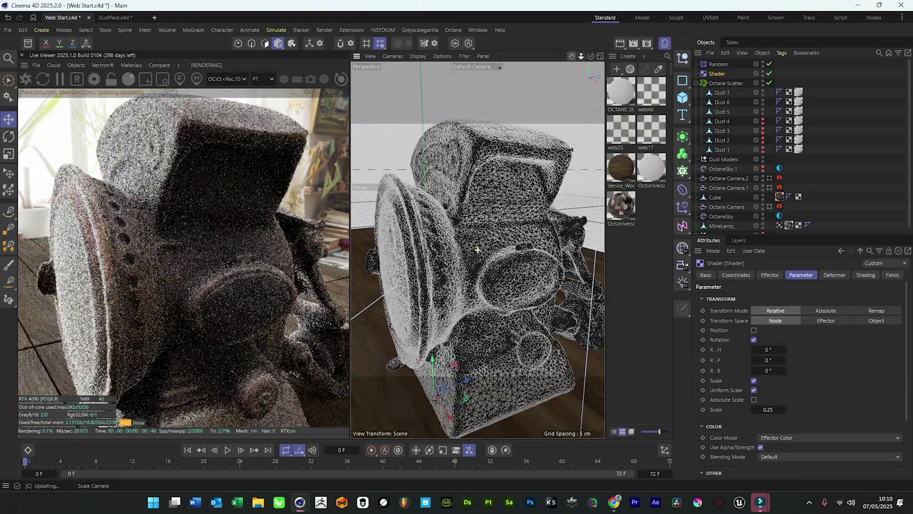
left_click_drag(477, 250, 476, 247)
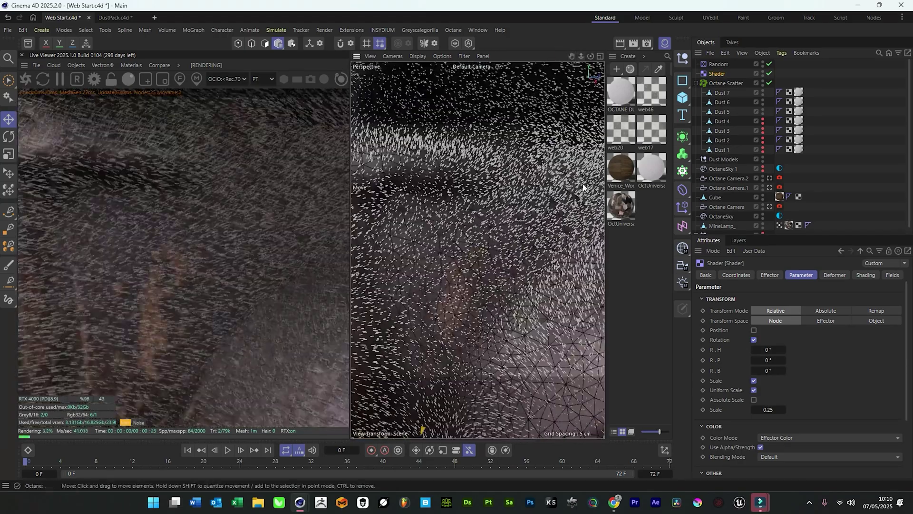
left_click(774, 360)
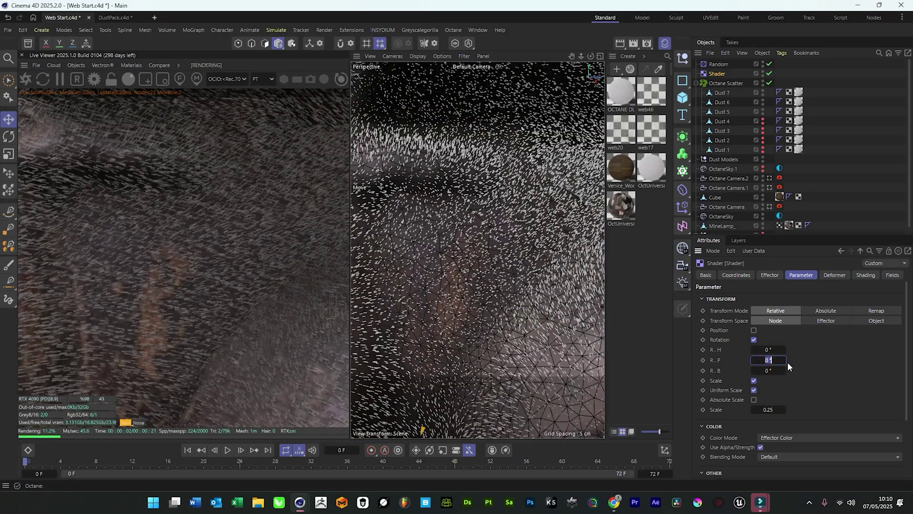
type("12")
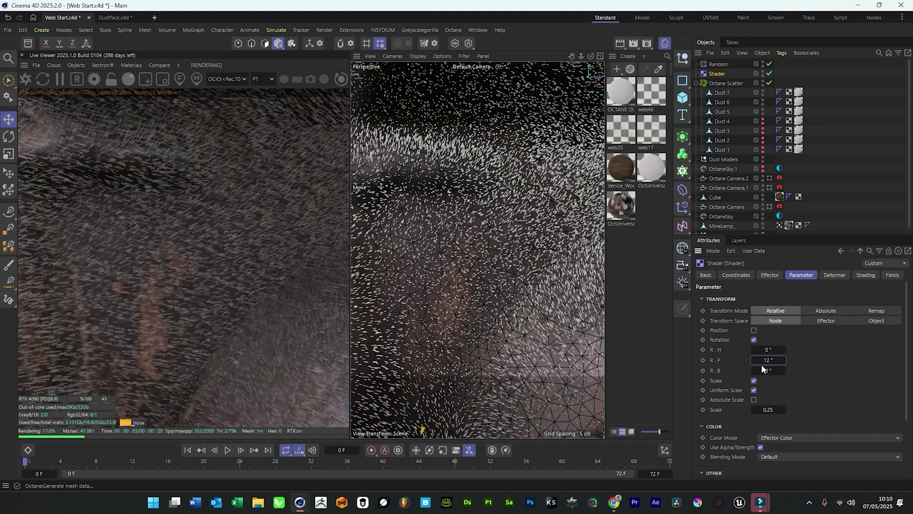
left_click(771, 351)
type("1")
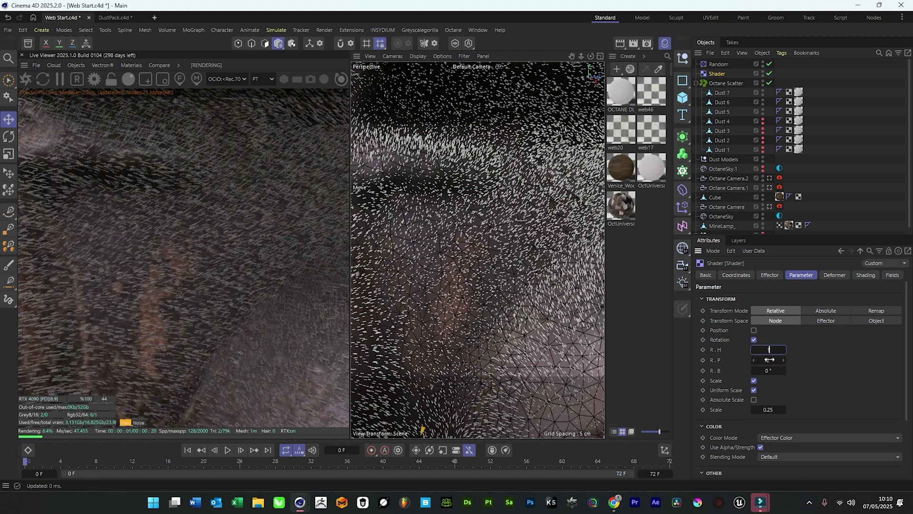
type("14")
key("Return")
left_click(769, 371)
type("15")
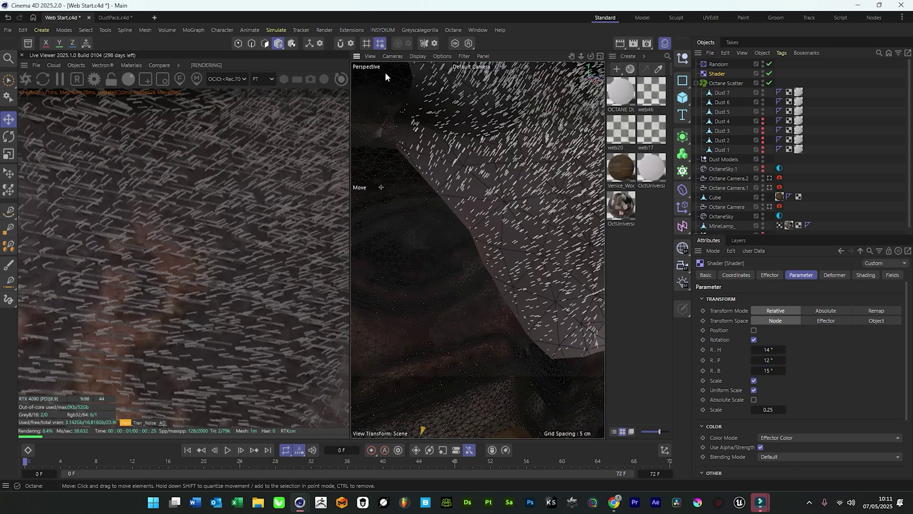
Enable rotation on the Random effector and set its heading to 37° and its pitch to 63°
left_click_drag(590, 56, 652, 81)
left_click(718, 63)
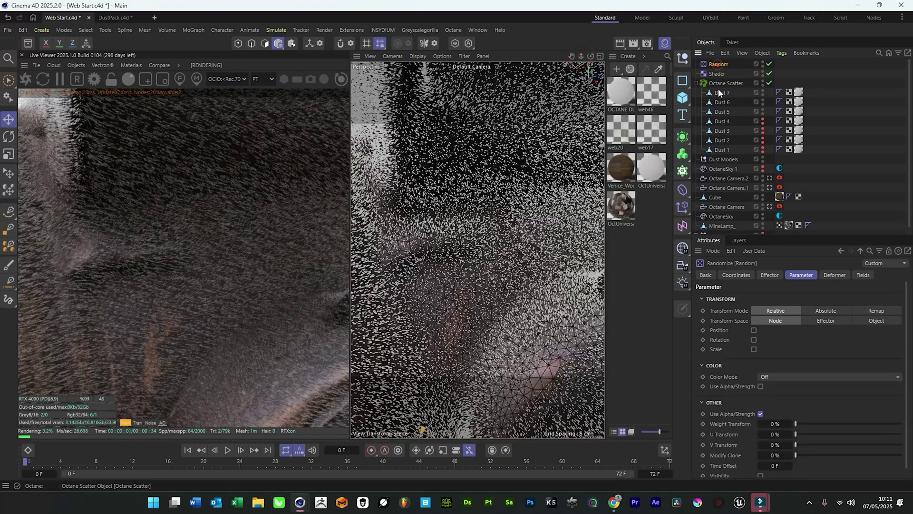
left_click(753, 340)
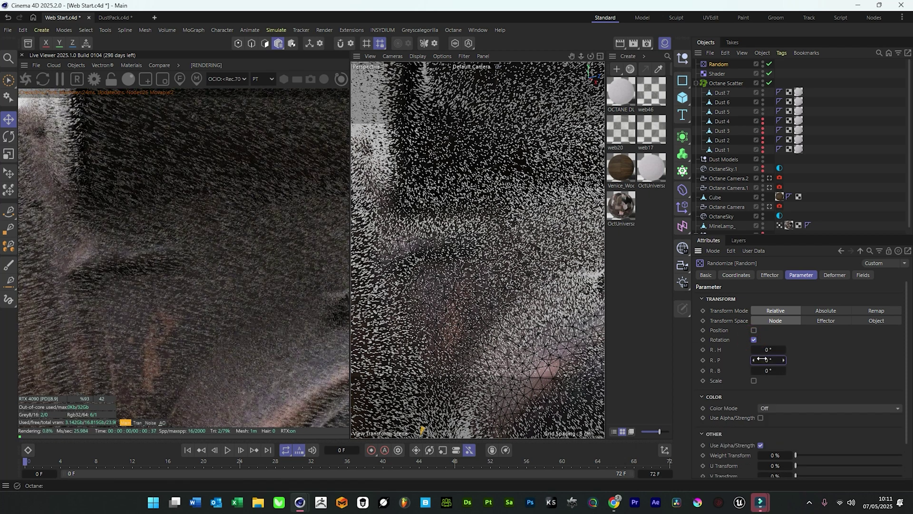
left_click_drag(768, 360, 772, 350)
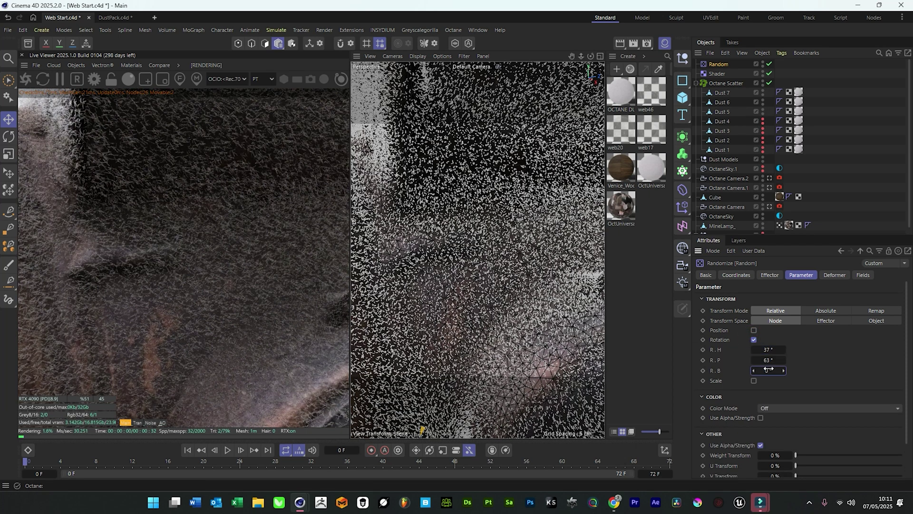